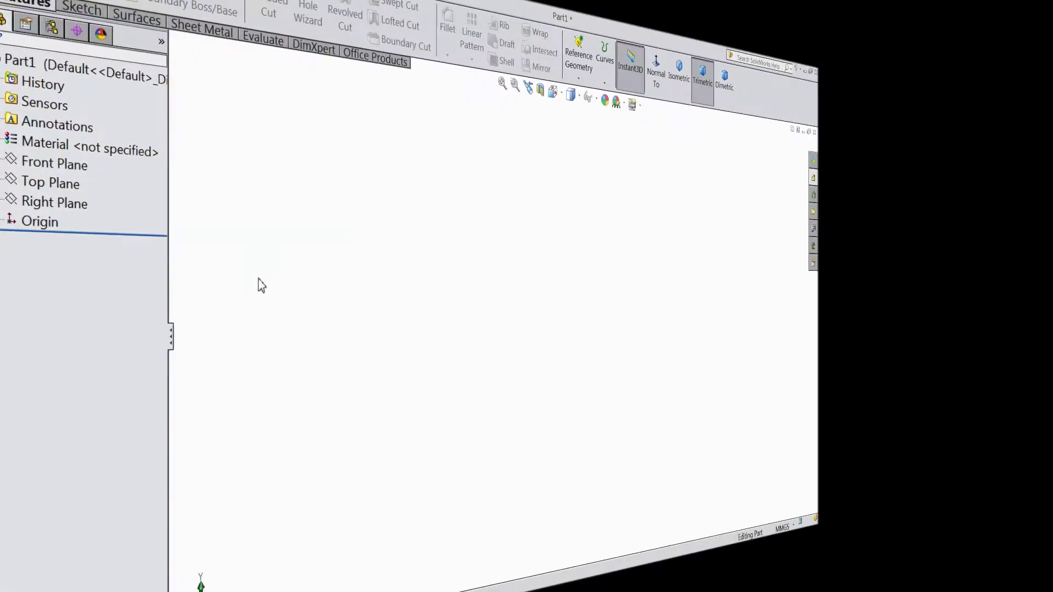
Sketch a circle on the Top Plane centred on the origin.
left_click(55, 227)
left_click(46, 213)
left_click(71, 193)
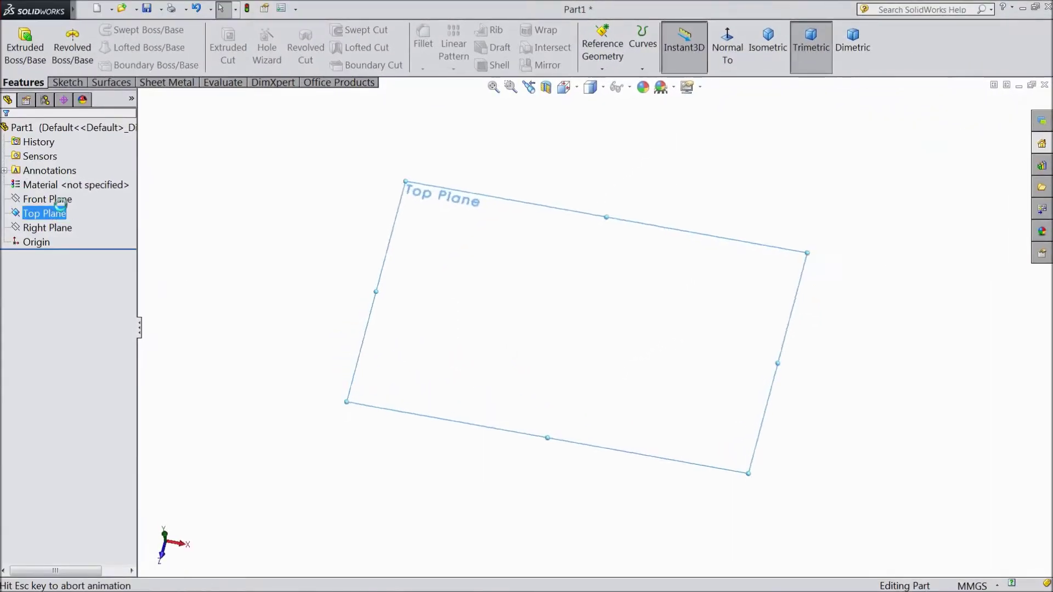
left_click(119, 31)
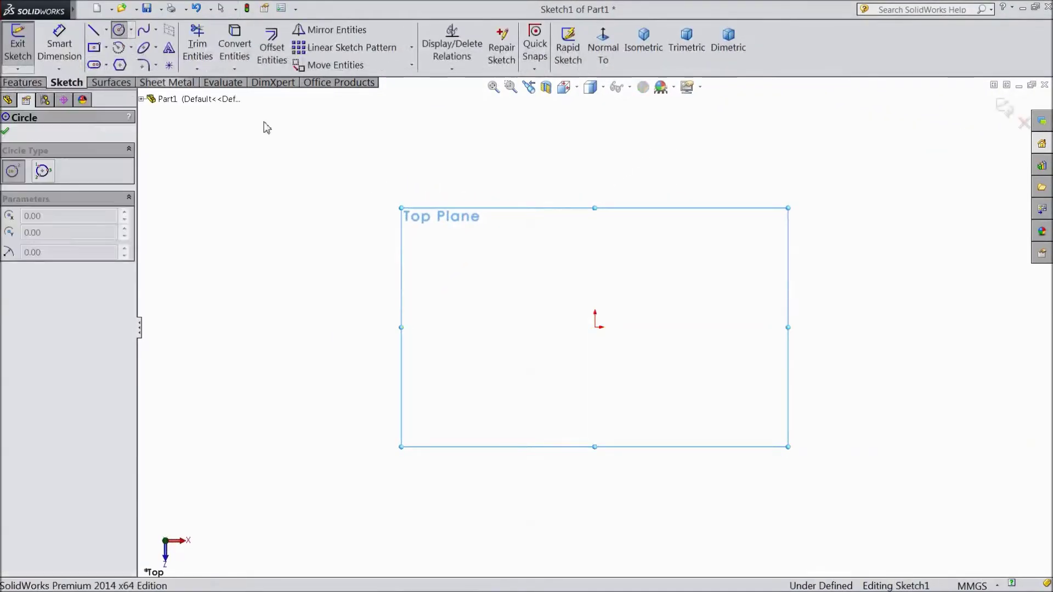
left_click(595, 327)
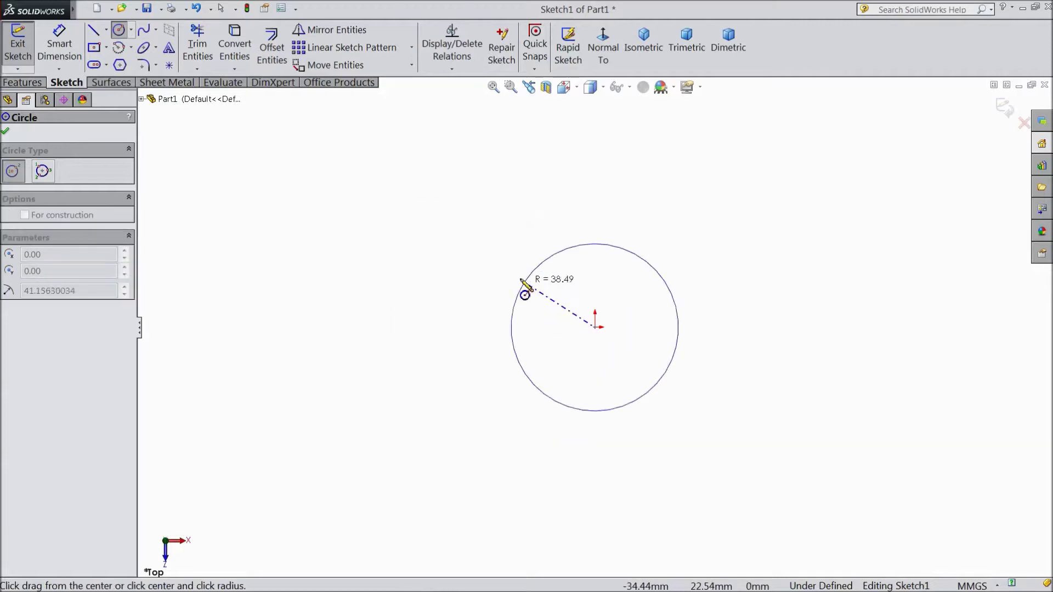
left_click(433, 215)
Dimension the circle to a 4 mm diameter.
left_click(65, 59)
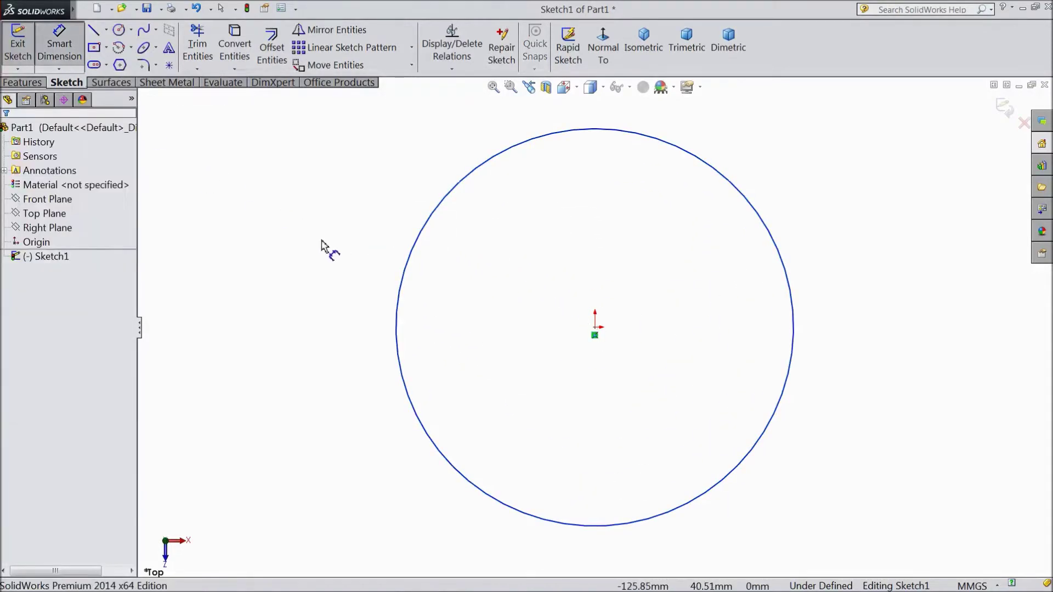
left_click(397, 315)
left_click(305, 315)
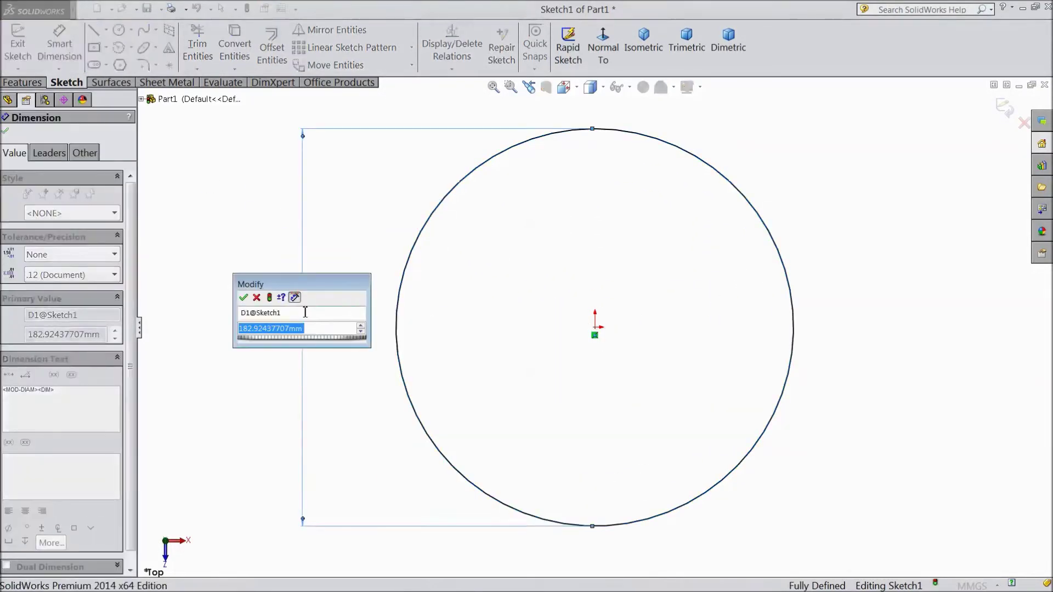
type("4")
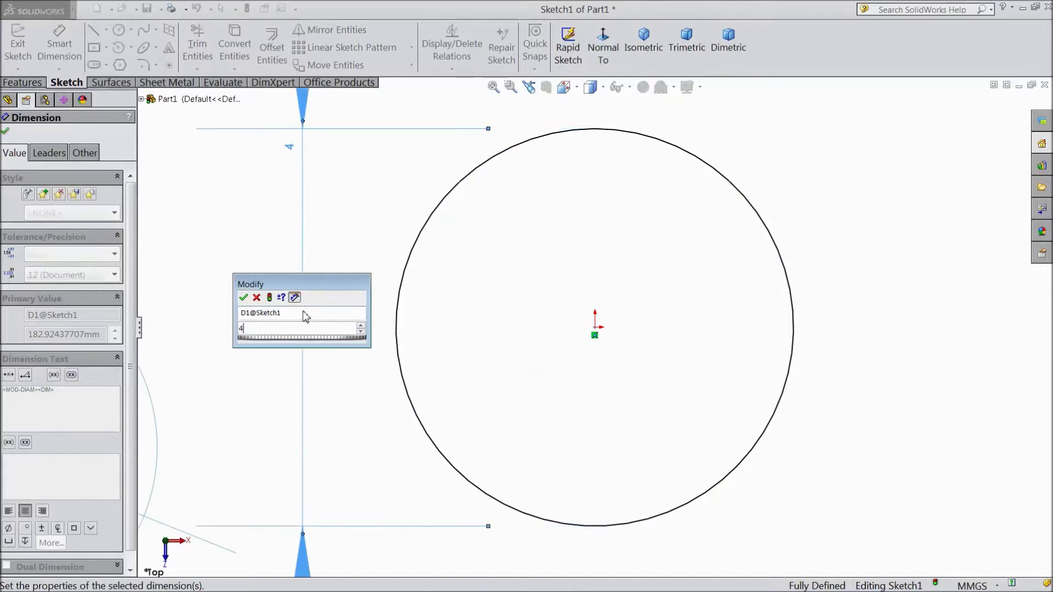
key("Return")
left_click(5, 132)
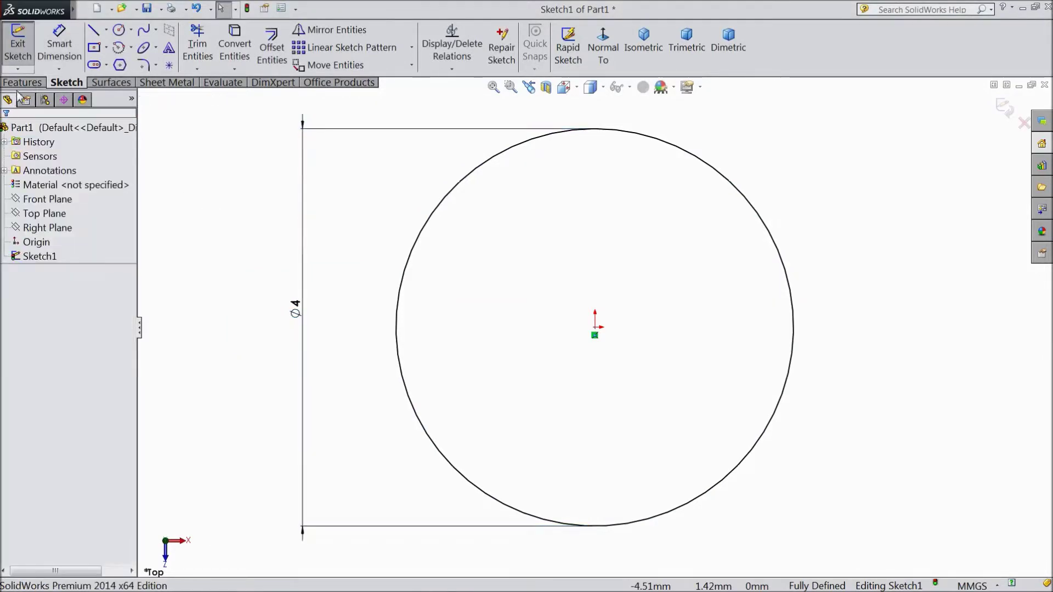
Extrude the Ø4 circle 11.60 mm into a solid cylinder.
left_click(22, 83)
left_click(23, 55)
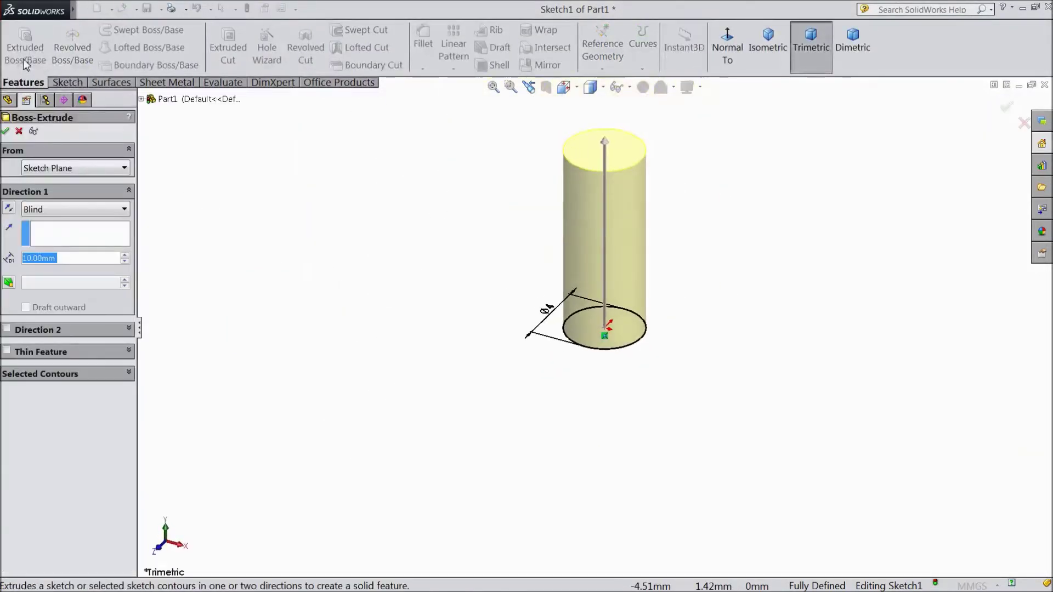
type("11.")
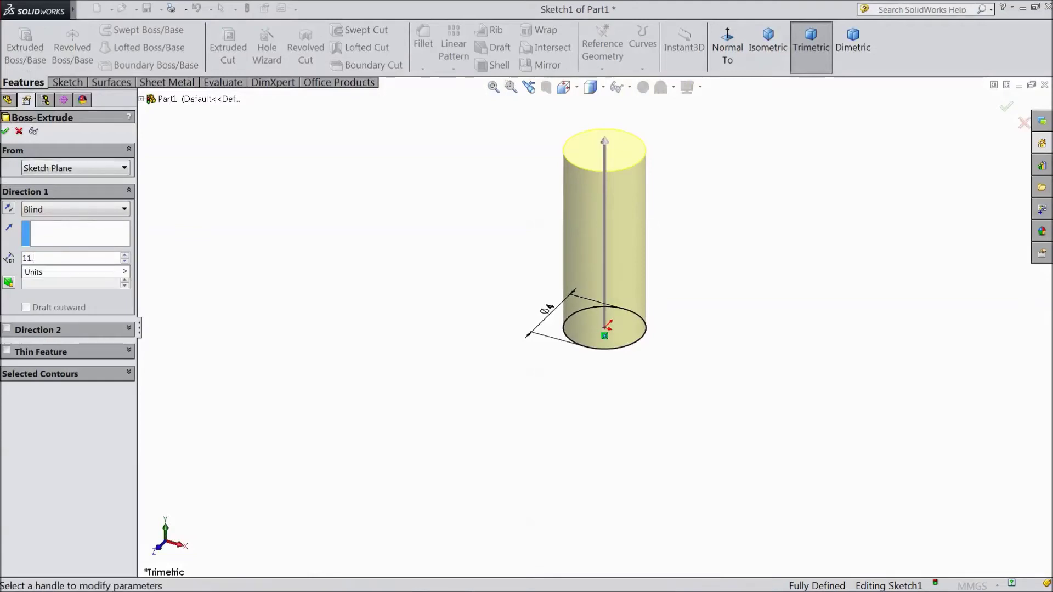
type("5")
key("BackSpace")
type("6")
key("Return")
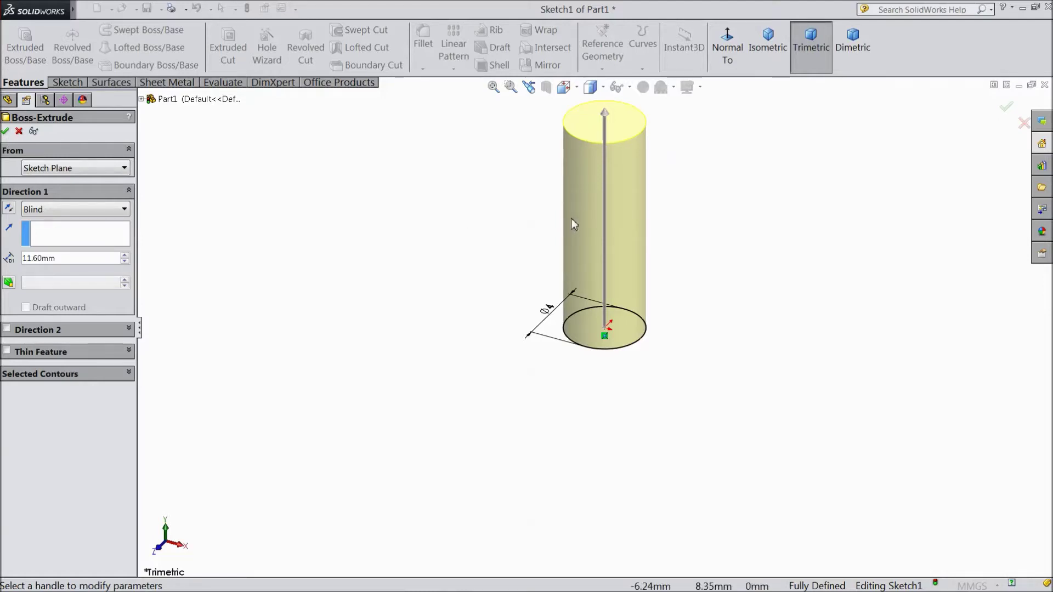
left_click(7, 132)
Sketch a circle centred on the origin on the cylinder's top face, viewed normal to it.
scroll(644, 170, "down", 2)
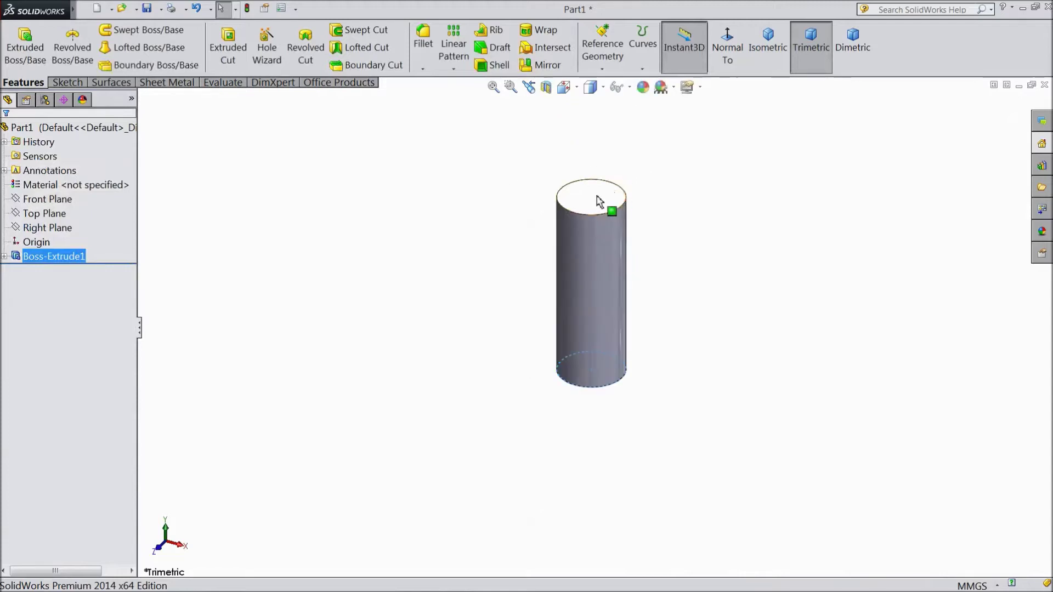
left_click(592, 203)
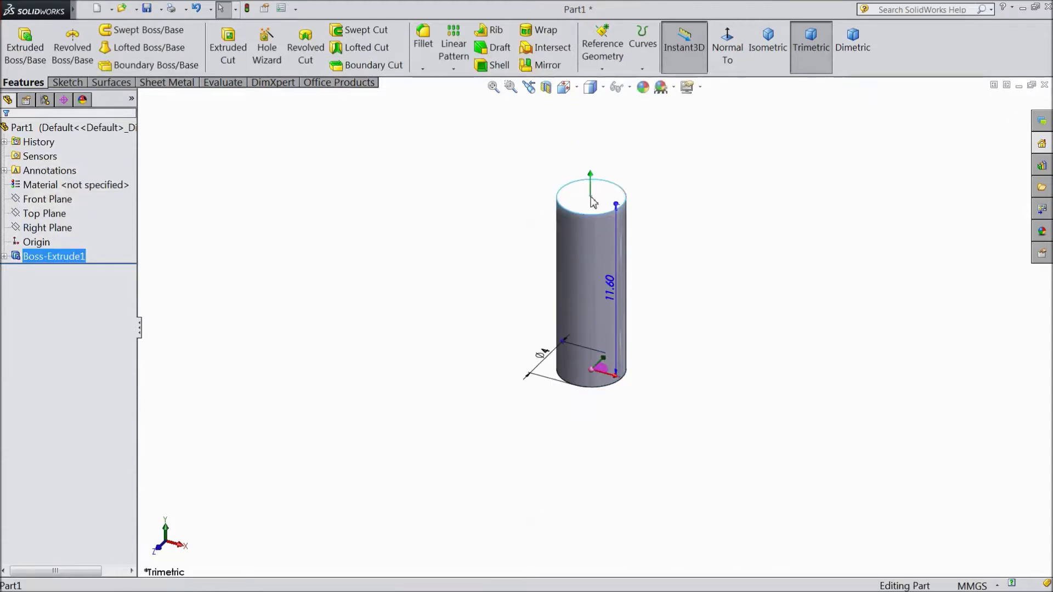
left_click(636, 163)
left_click(604, 48)
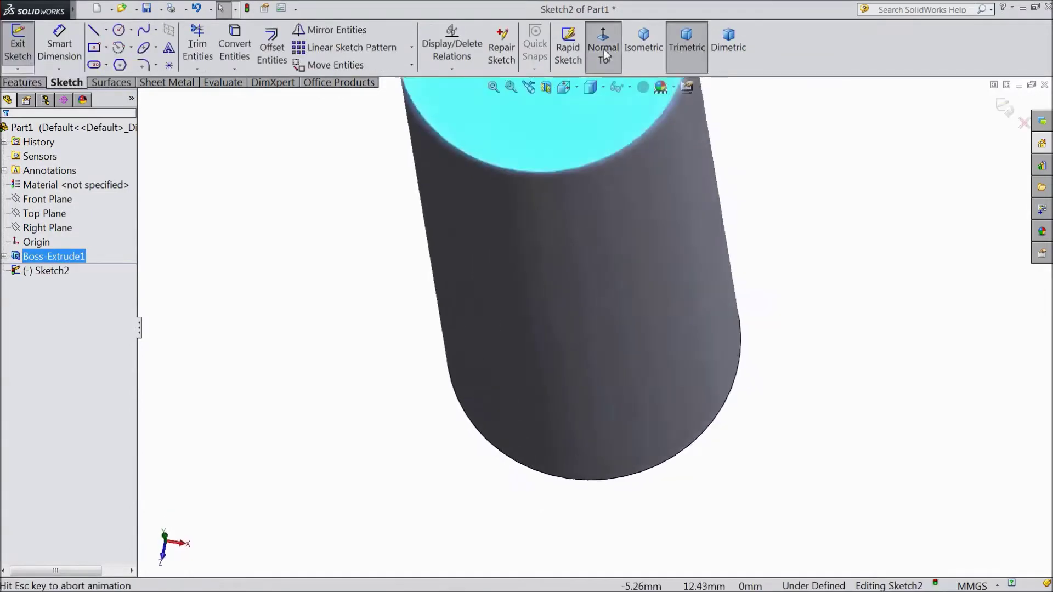
left_click(120, 31)
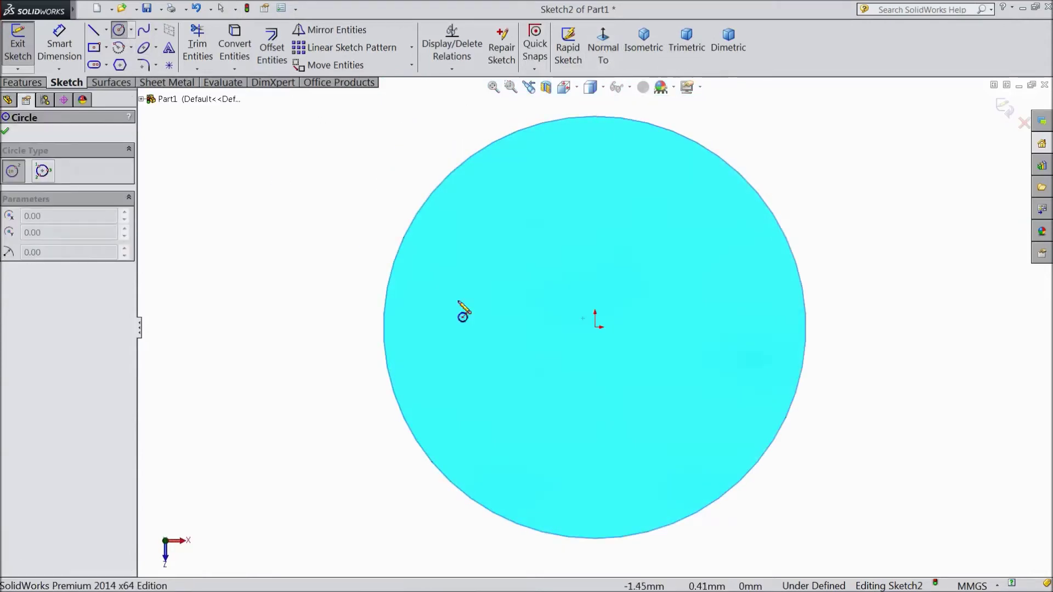
key("f")
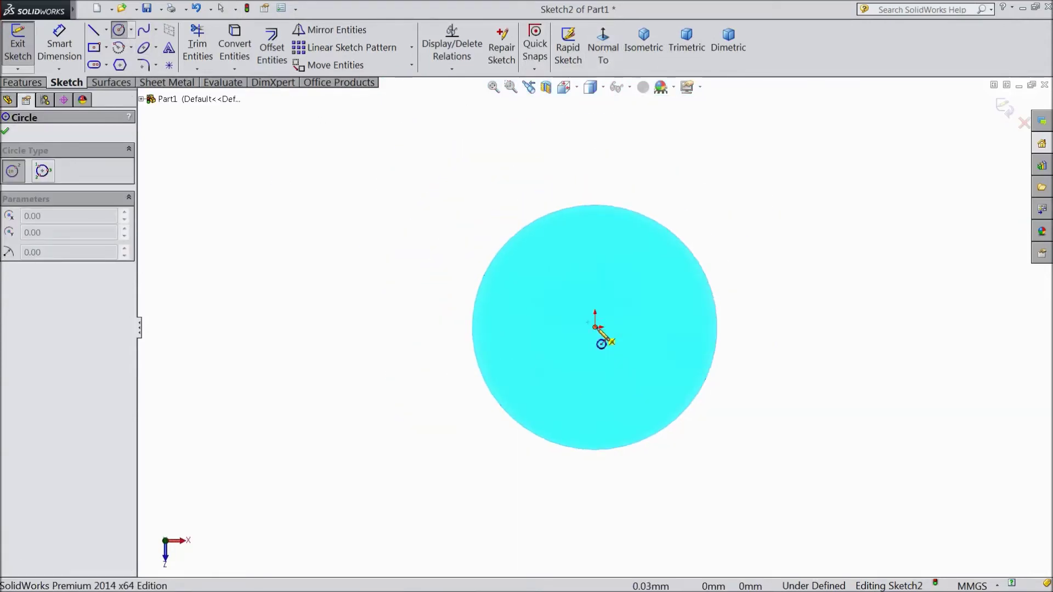
left_click(596, 328)
left_click(360, 278)
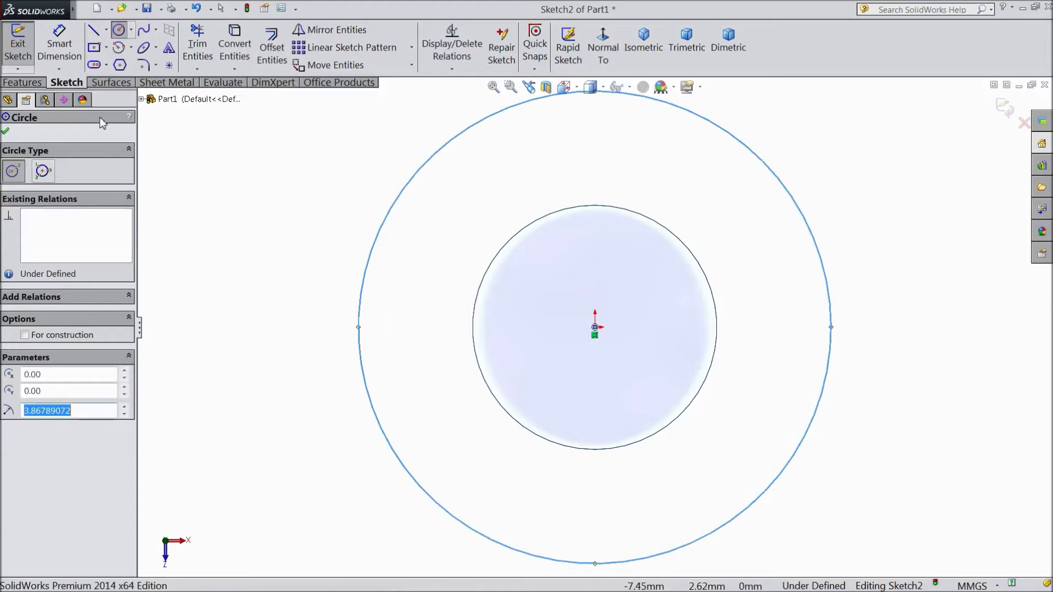
Dimension the new circle to an 8 mm diameter.
left_click(59, 46)
left_click(362, 299)
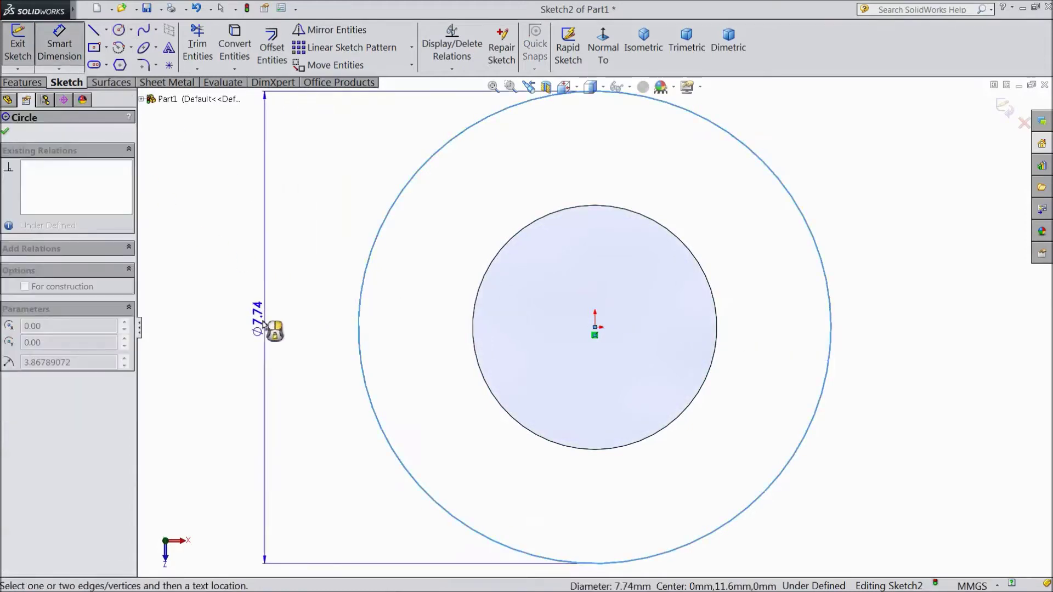
left_click(264, 326)
type("8")
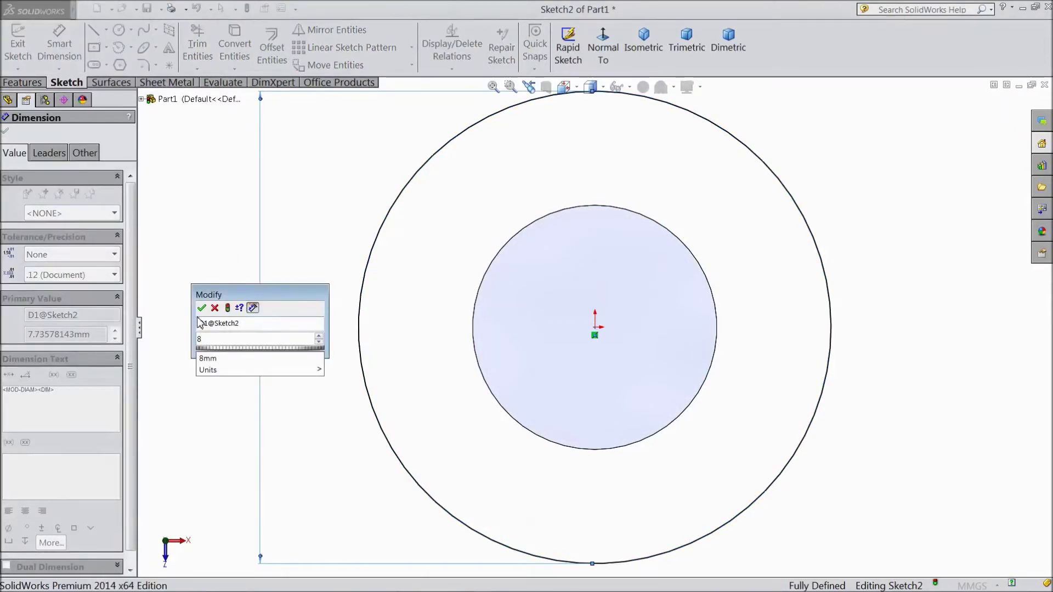
left_click(201, 308)
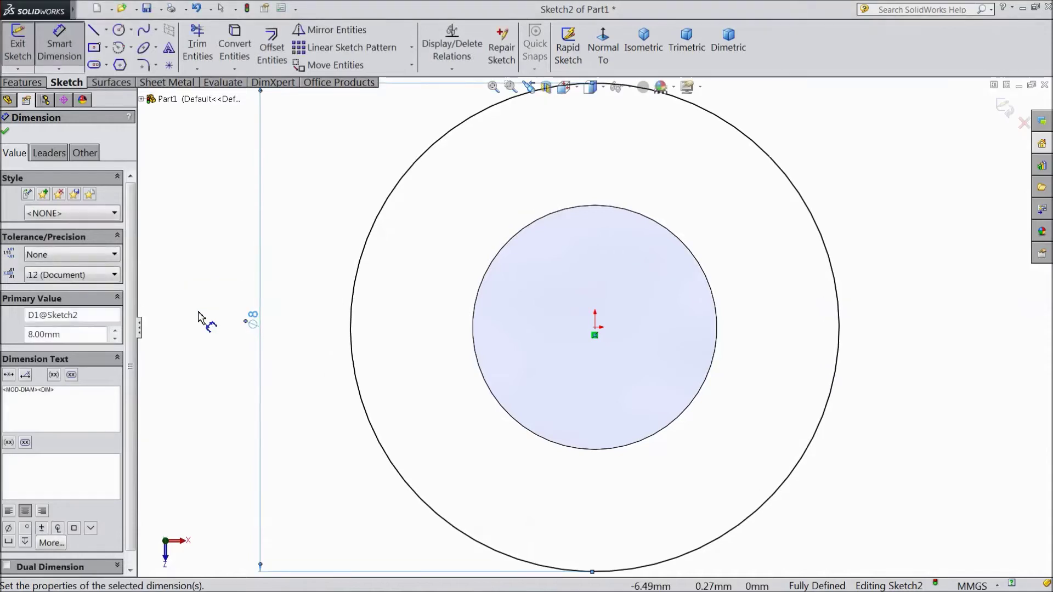
left_click(8, 133)
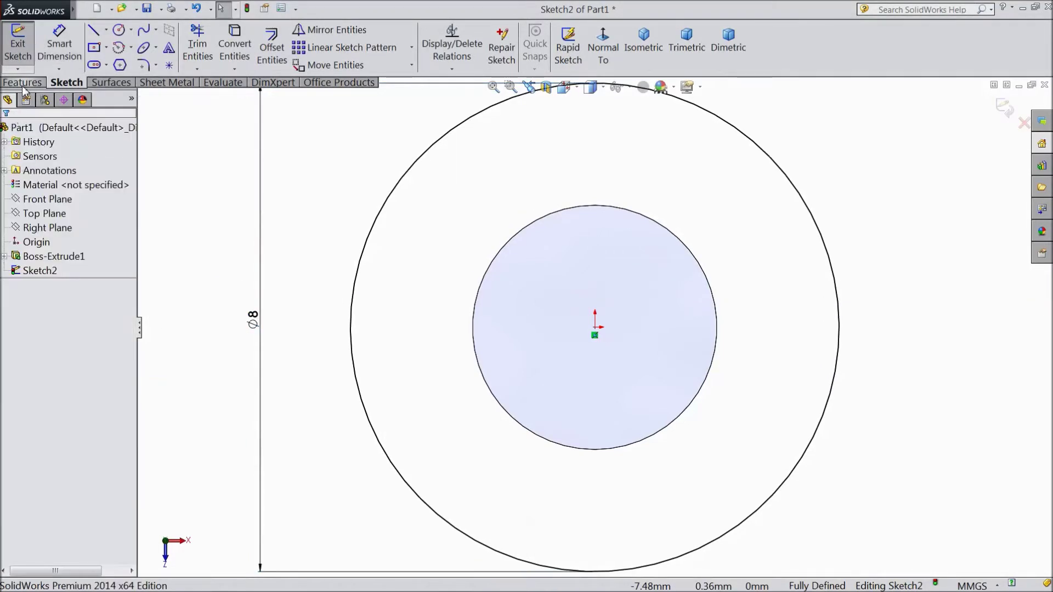
Extrude the Ø8 circle 0.30 mm to form a thin flange on the cylinder.
left_click(24, 82)
left_click(26, 58)
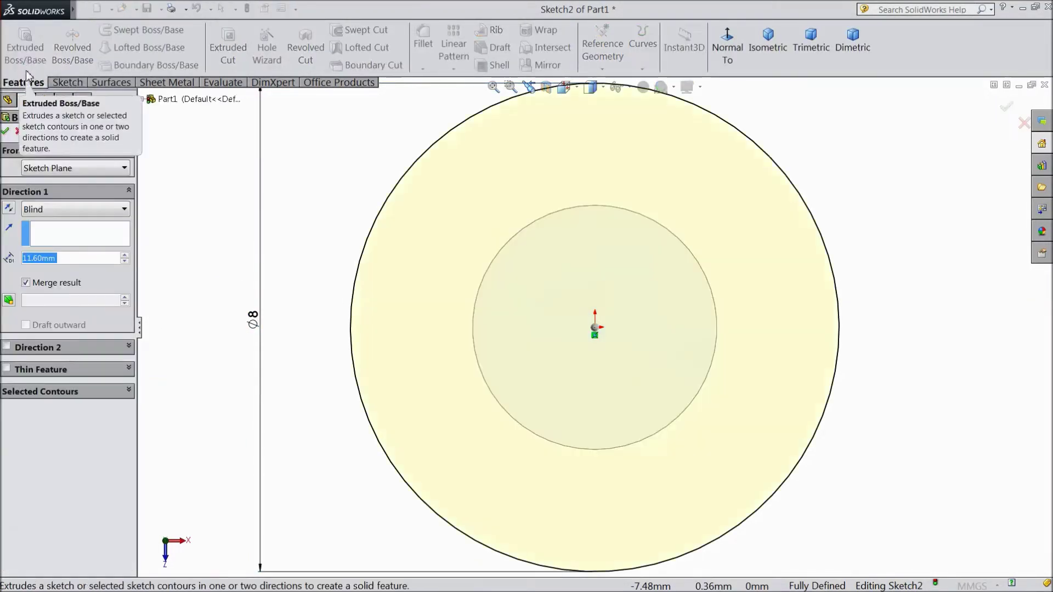
type("0")
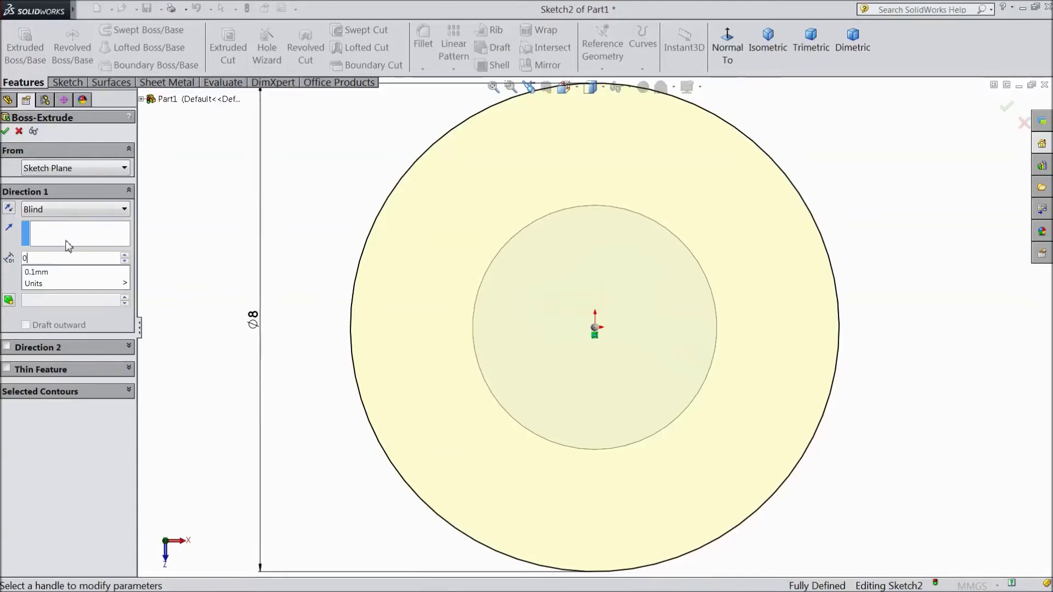
type(".3")
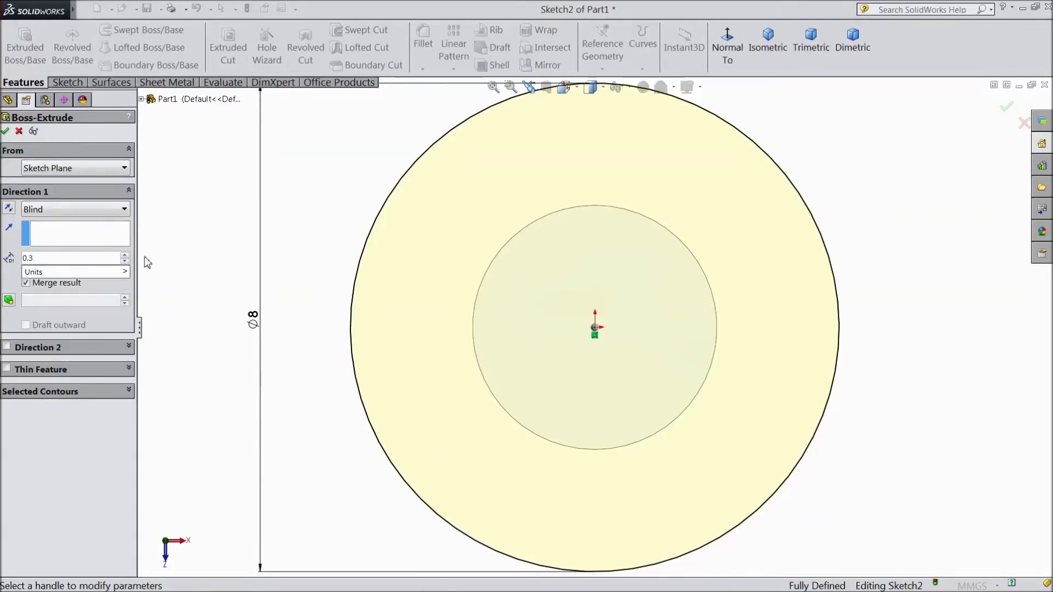
key("Return")
scroll(190, 262, "down", 4)
middle_click_drag(340, 426, 336, 258)
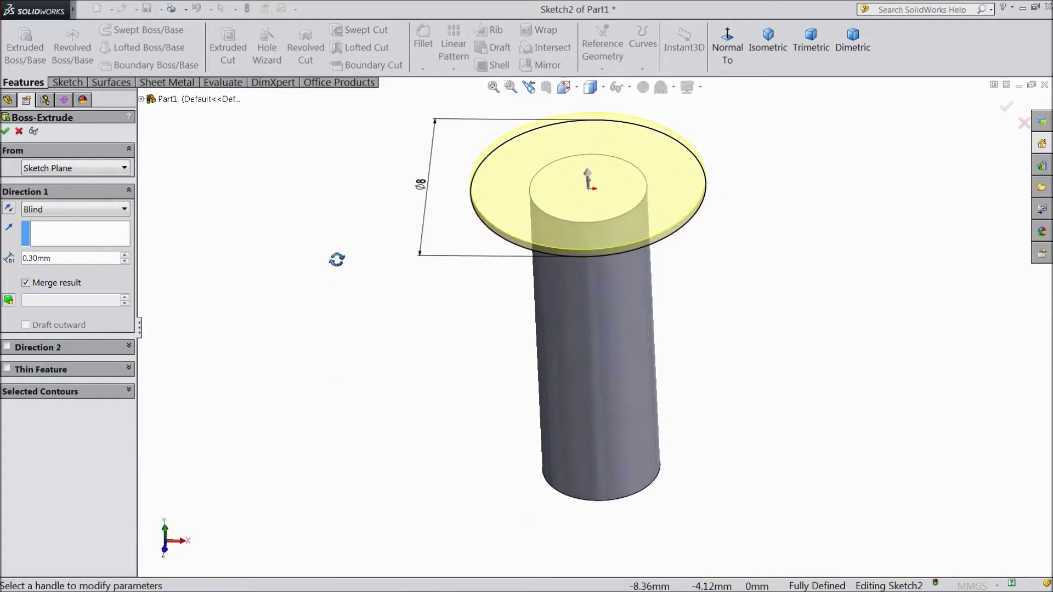
left_click(6, 132)
left_click(344, 245)
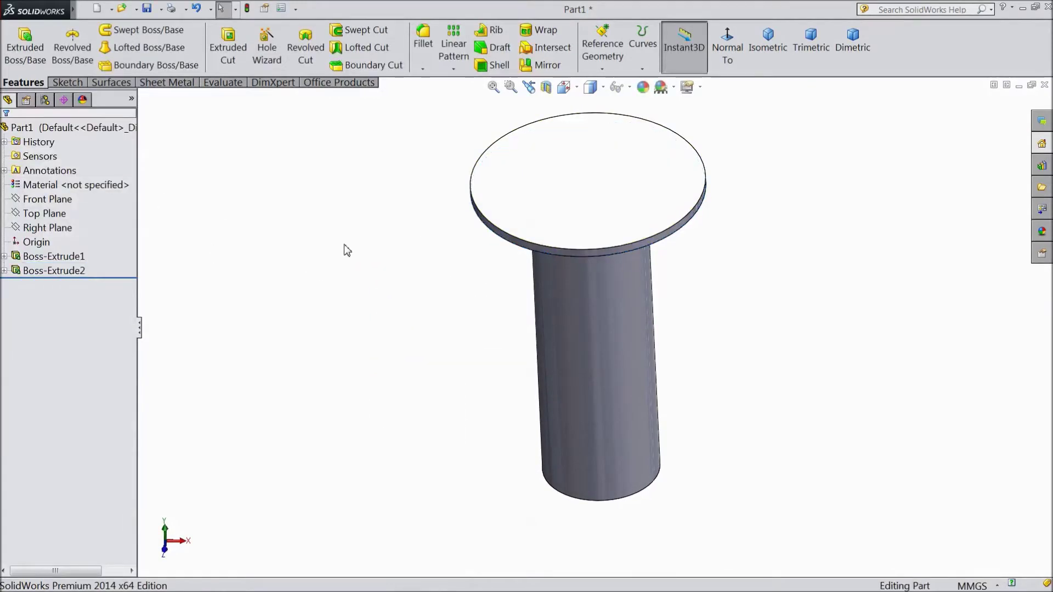
Sketch a circle centred on the origin on the flange's top face.
mouse_move(376, 344)
middle_mouse_down()
mouse_move(385, 269)
mouse_move(379, 334)
middle_mouse_up()
left_click(568, 236)
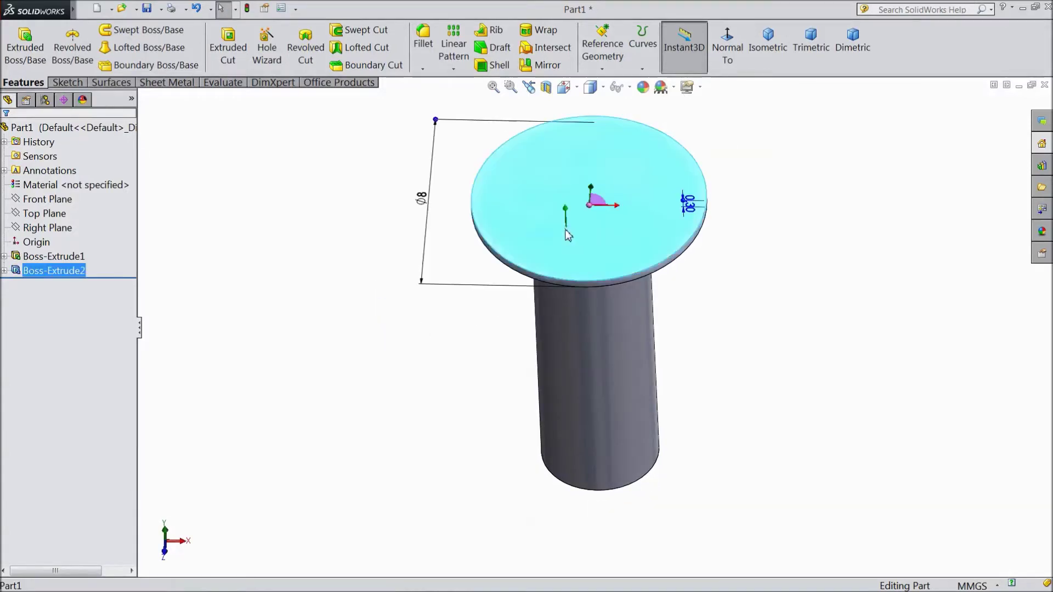
left_click(612, 198)
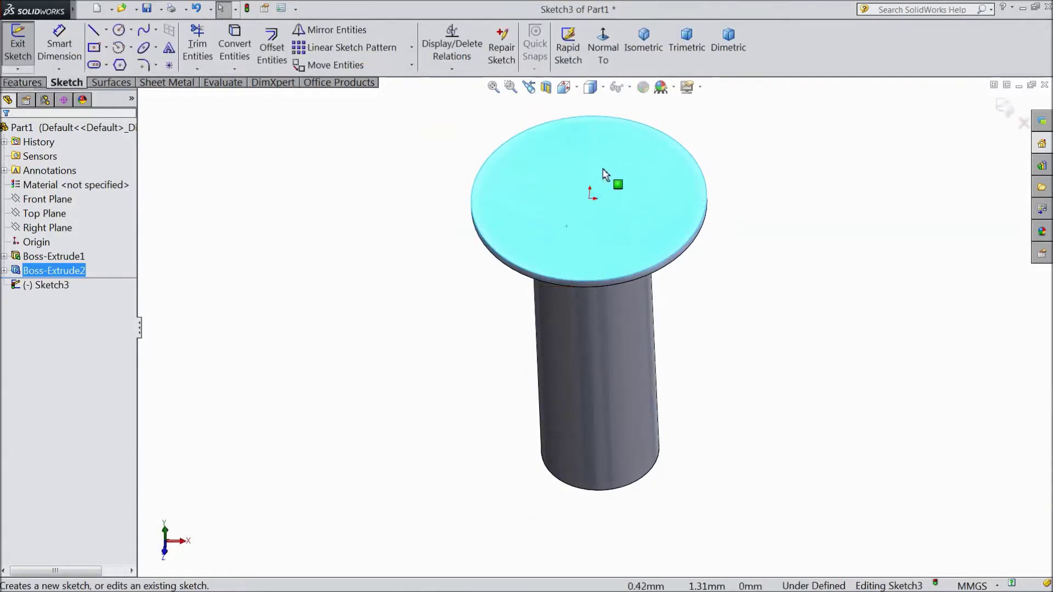
left_click(603, 47)
left_click(119, 30)
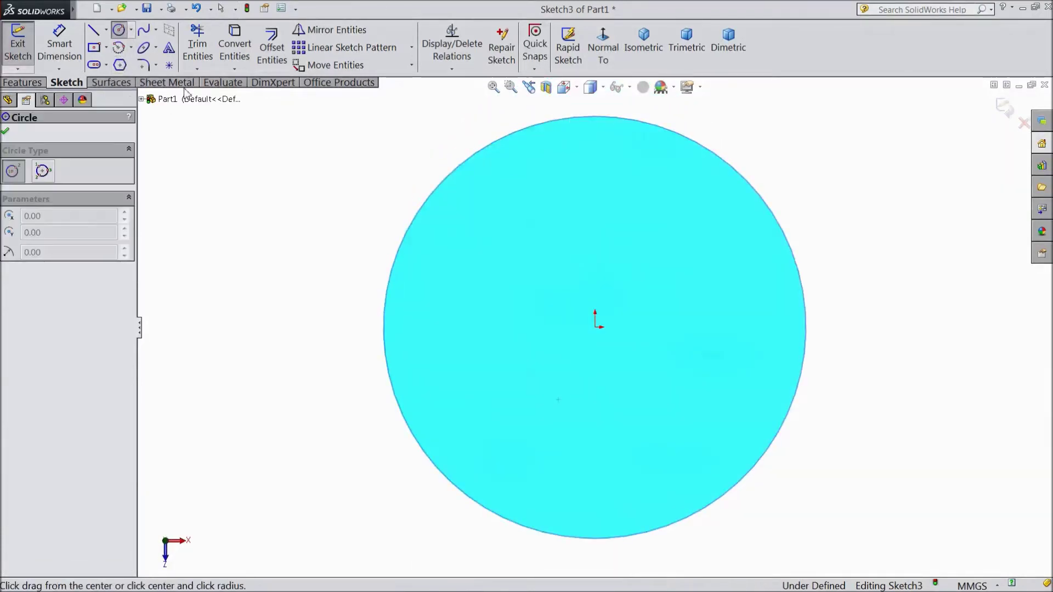
left_click(595, 327)
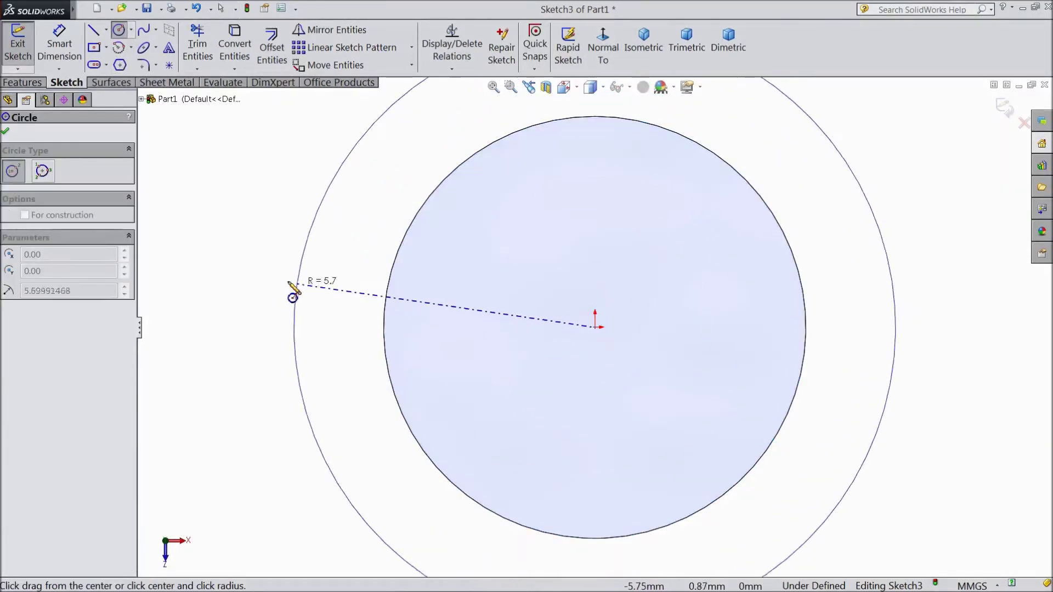
left_click(244, 266)
Dimension the circle to a 16 mm diameter.
key("f")
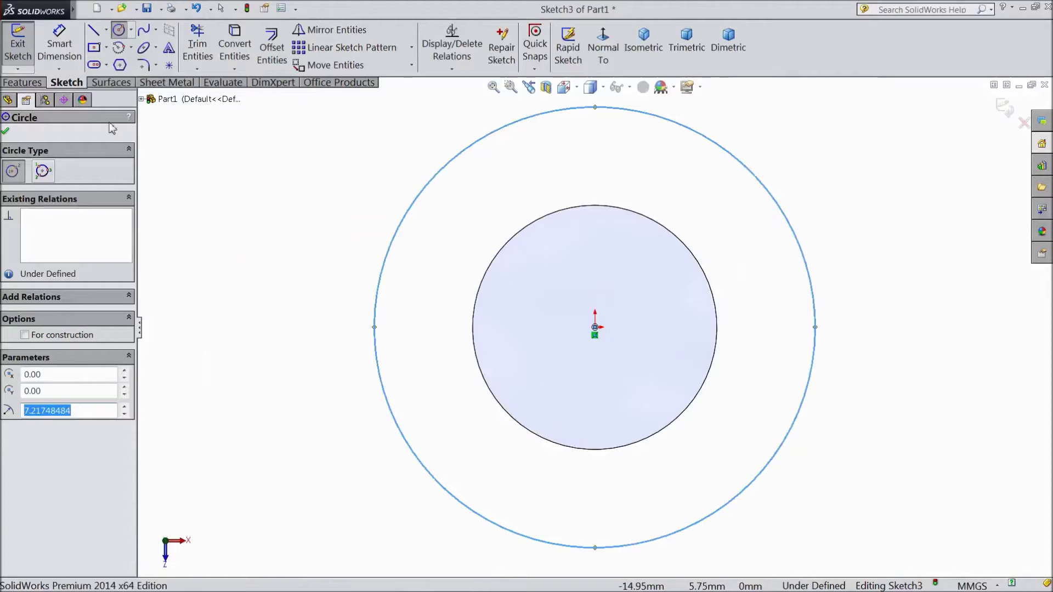
left_click(59, 58)
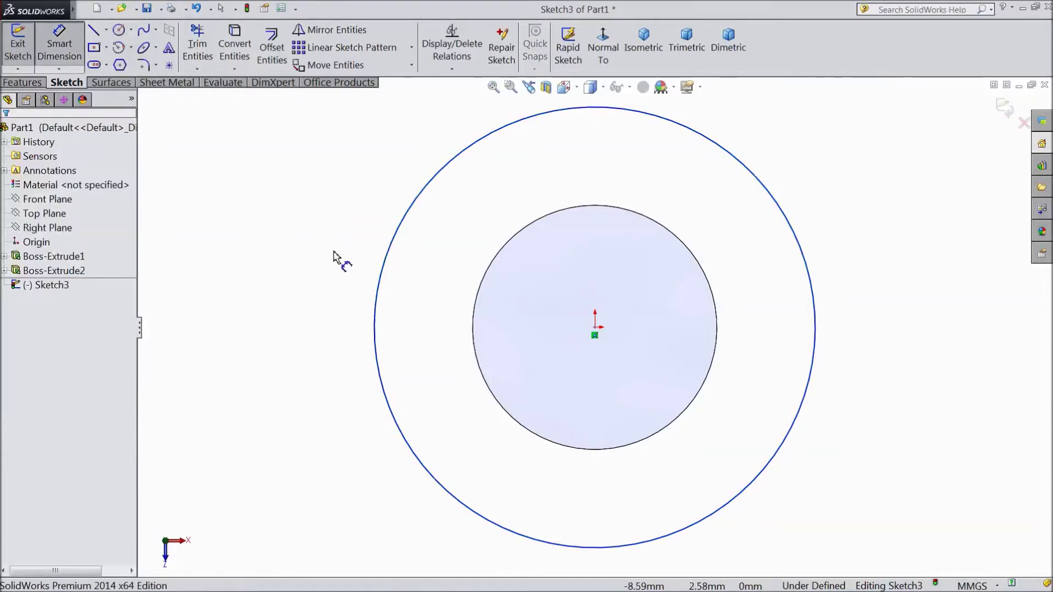
left_click(377, 315)
left_click(294, 328)
type("16")
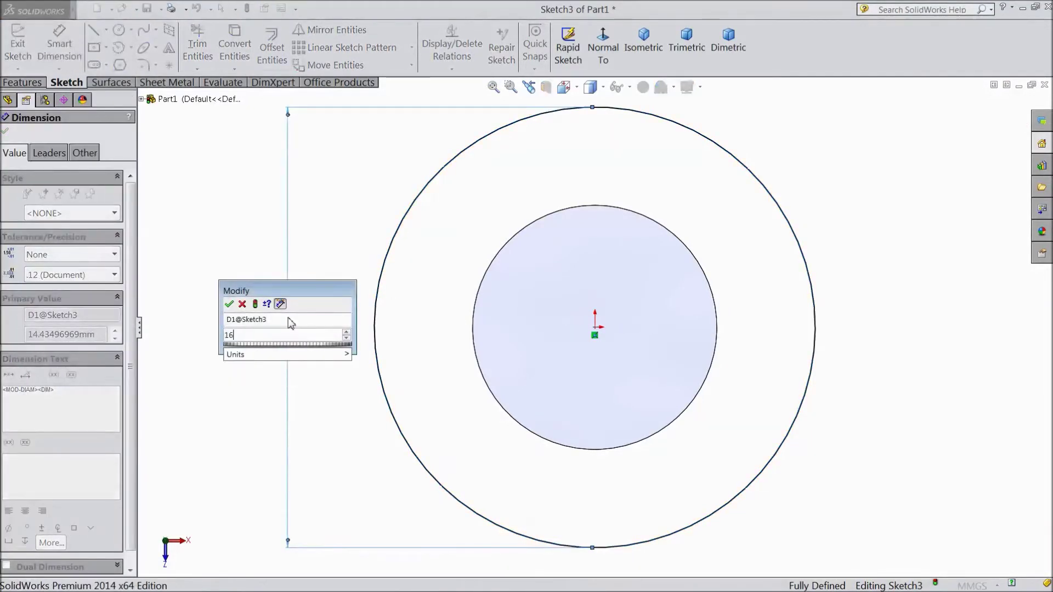
left_click(230, 304)
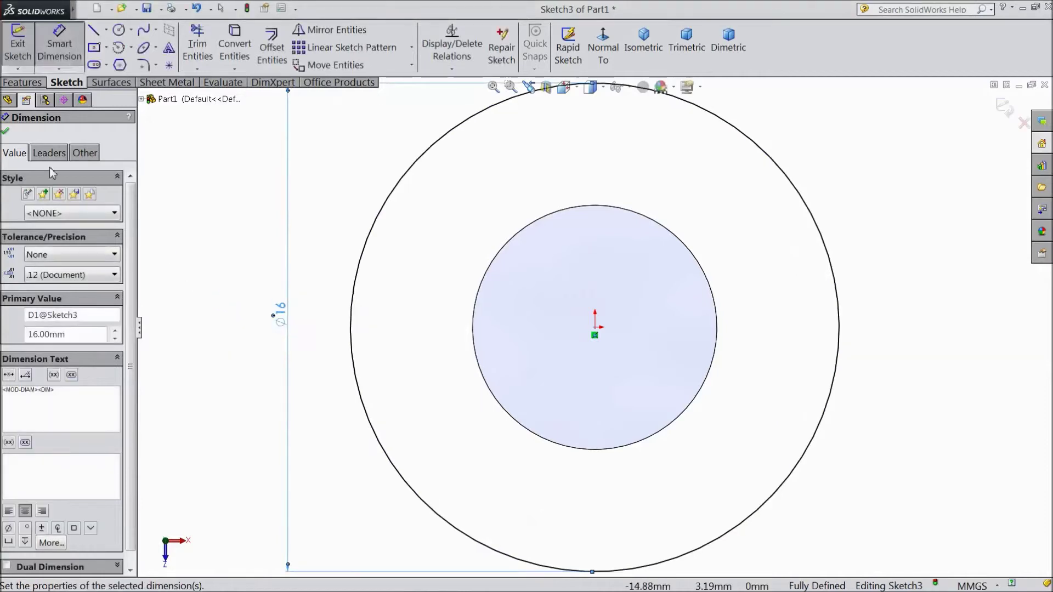
left_click(7, 133)
Extrude the Ø16 circle 2.5 mm into the sheave disc.
left_click(22, 83)
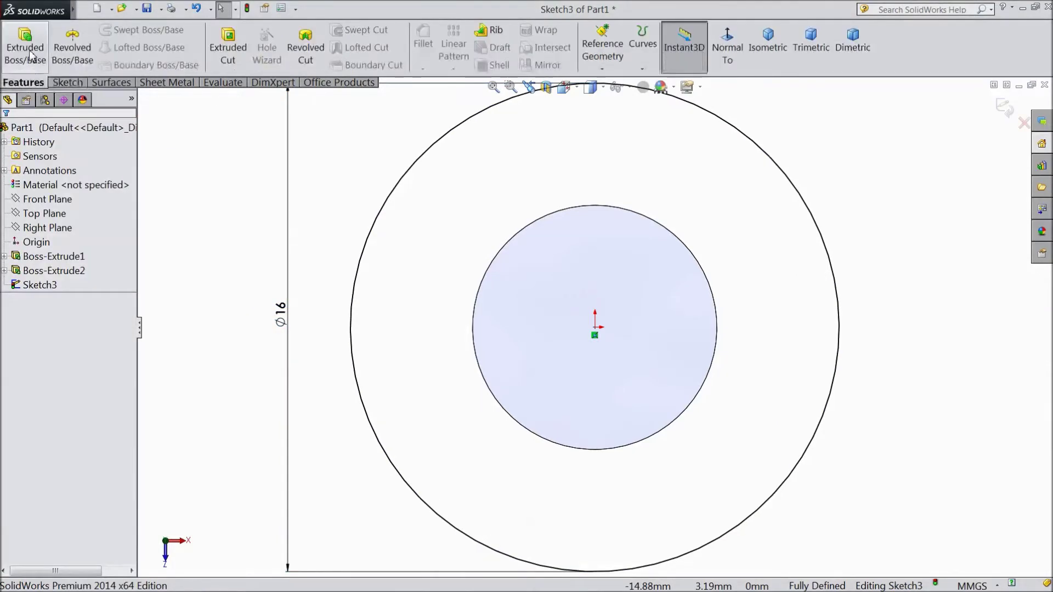
left_click(26, 48)
mouse_move(275, 387)
middle_mouse_down()
mouse_move(332, 434)
mouse_move(315, 287)
middle_mouse_up()
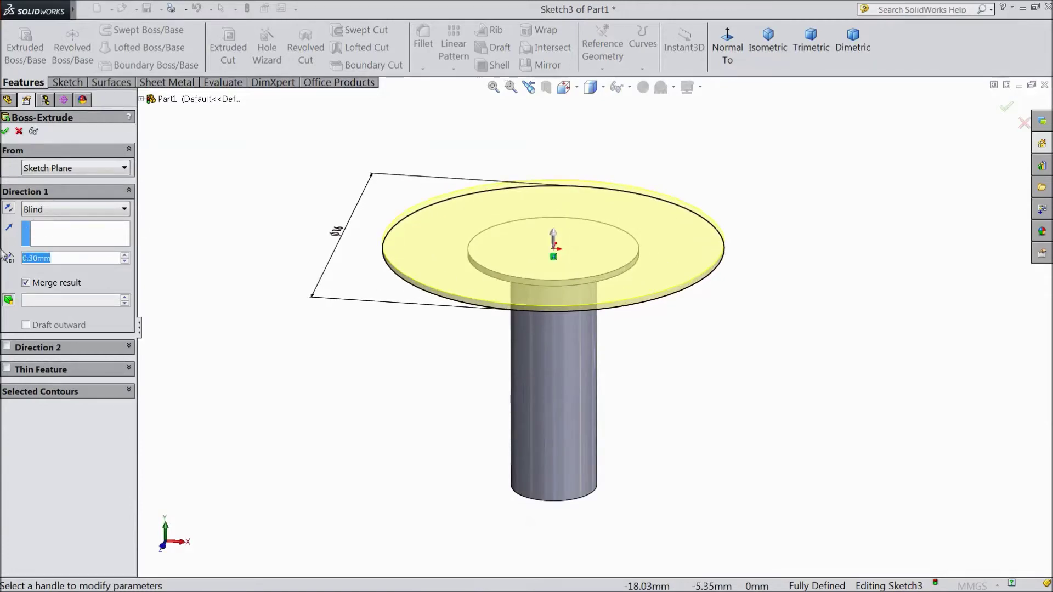
type("2.5")
key("Return")
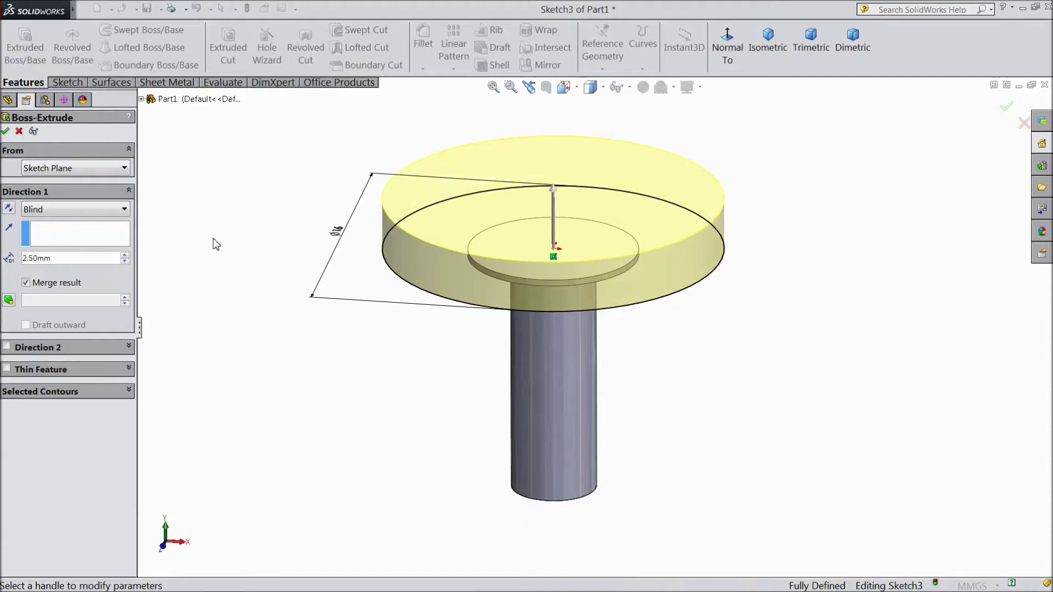
left_click(5, 131)
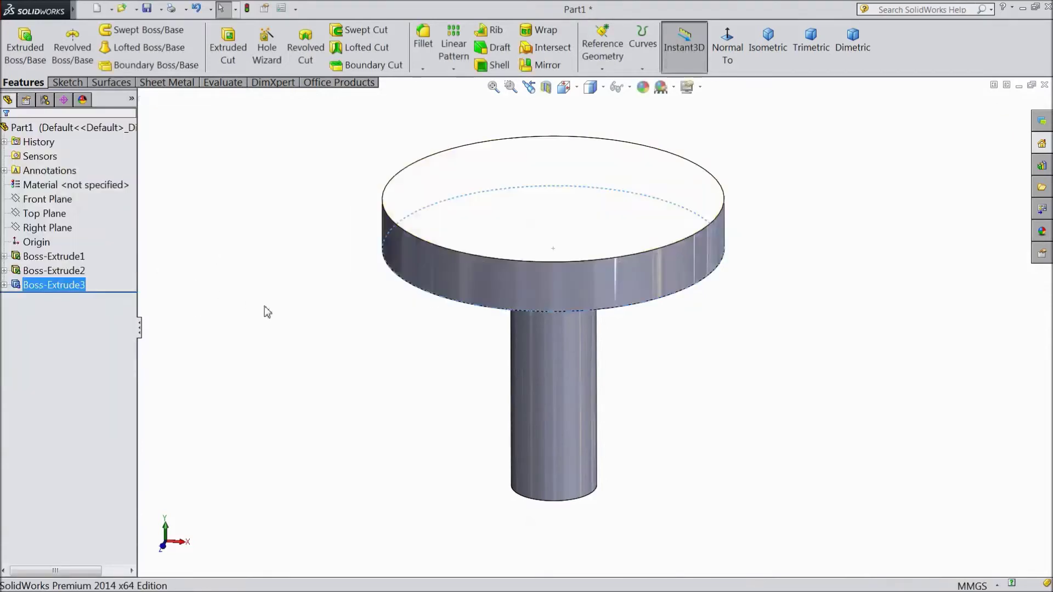
Sketch a circle centred on the origin on the shaft's bottom end face.
middle_click_drag(369, 407, 336, 188)
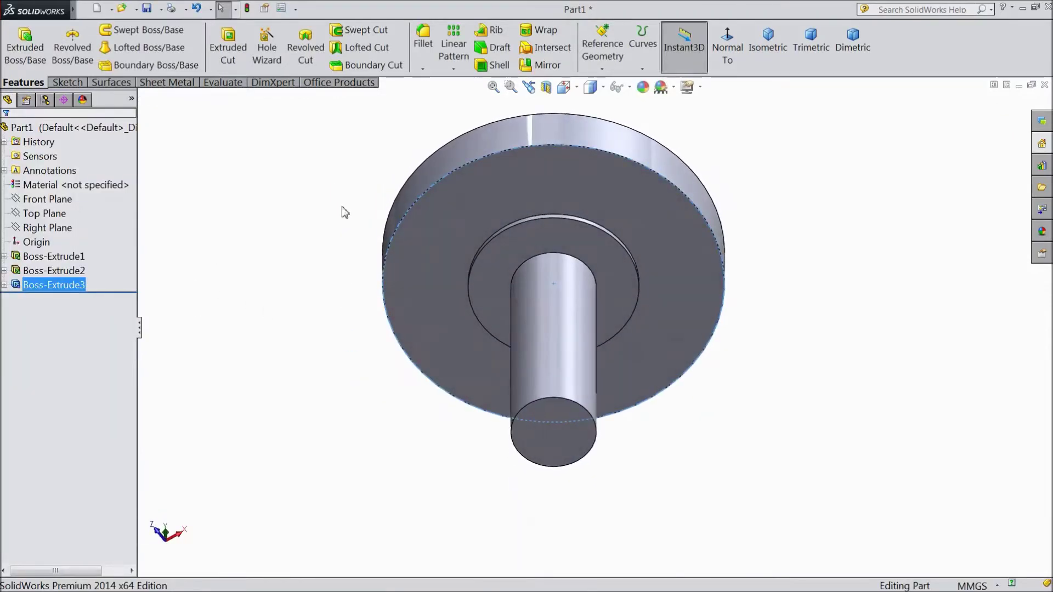
left_click(552, 447)
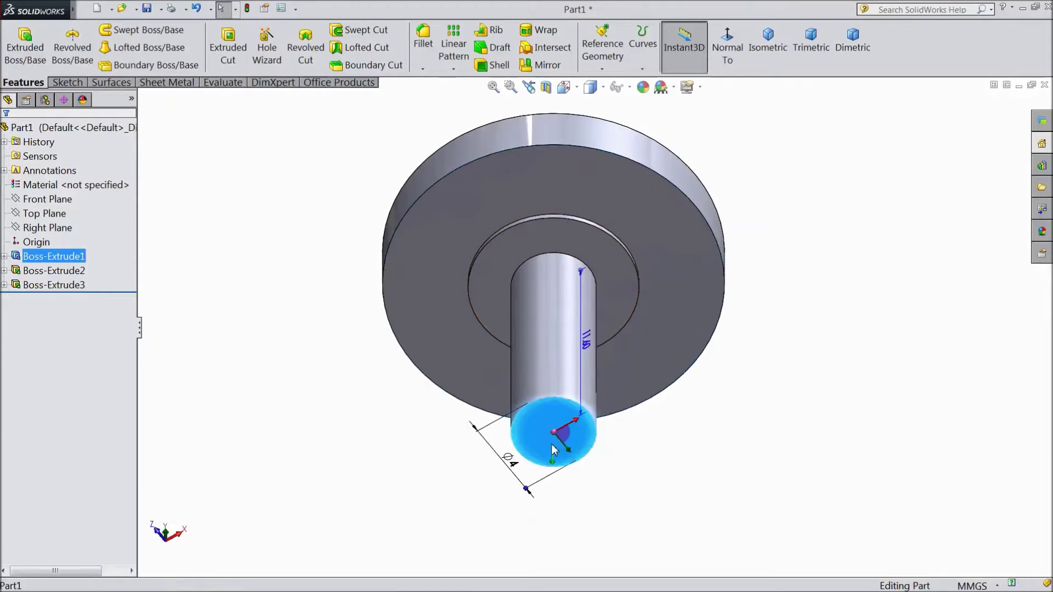
left_click(587, 423)
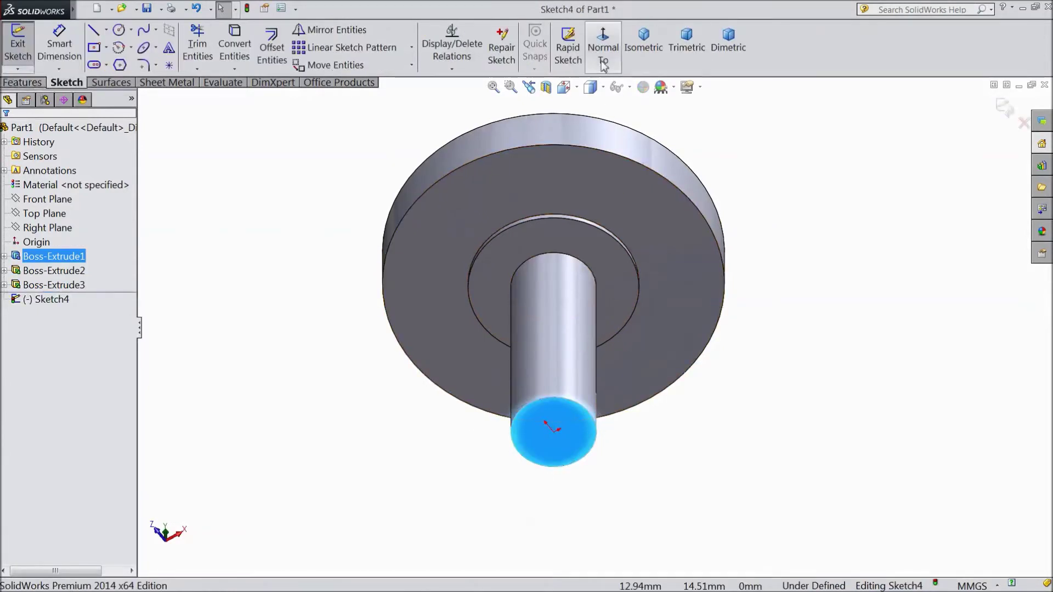
left_click(597, 55)
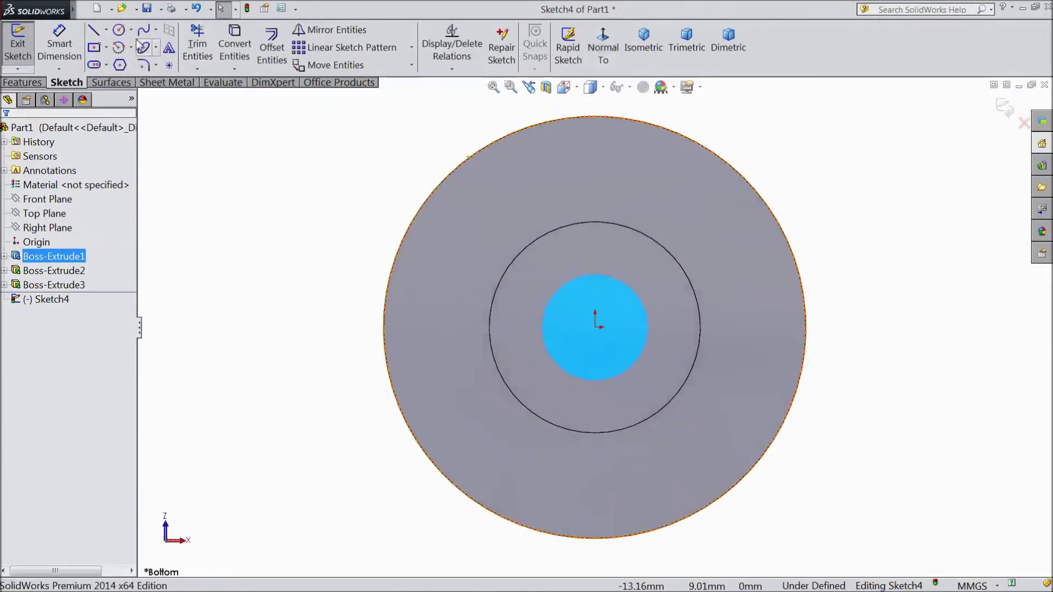
left_click(121, 33)
left_click(596, 328)
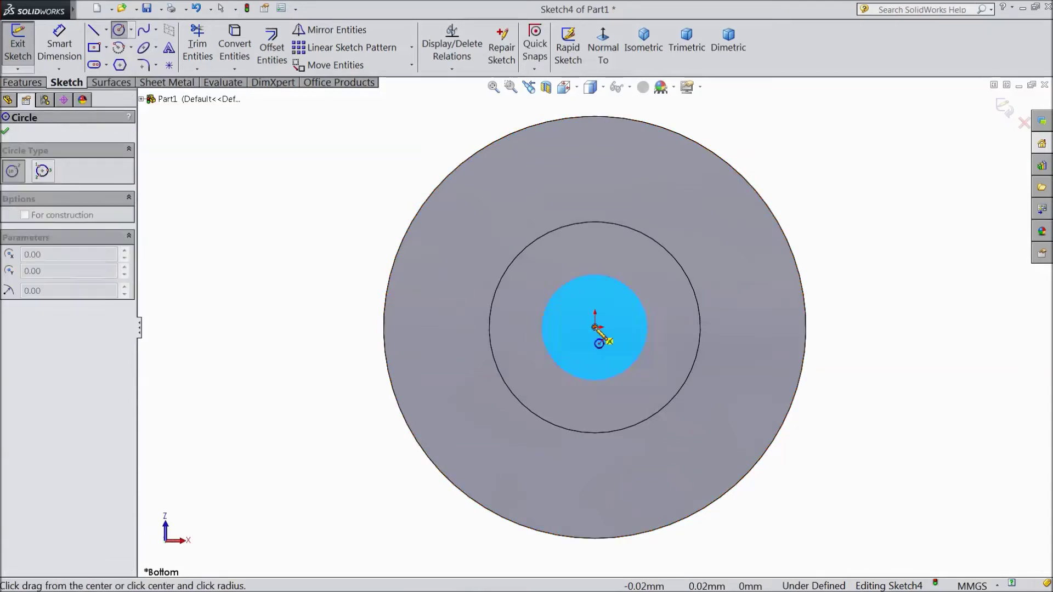
left_click(565, 336)
Dimension the shaft-end circle to a 3 mm diameter.
left_click(59, 44)
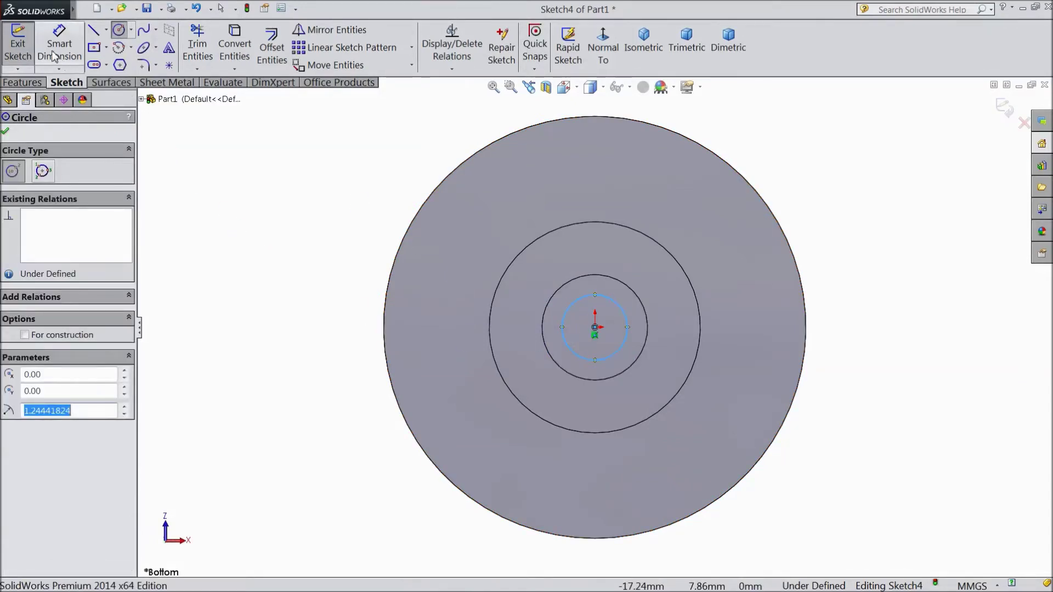
left_click(590, 360)
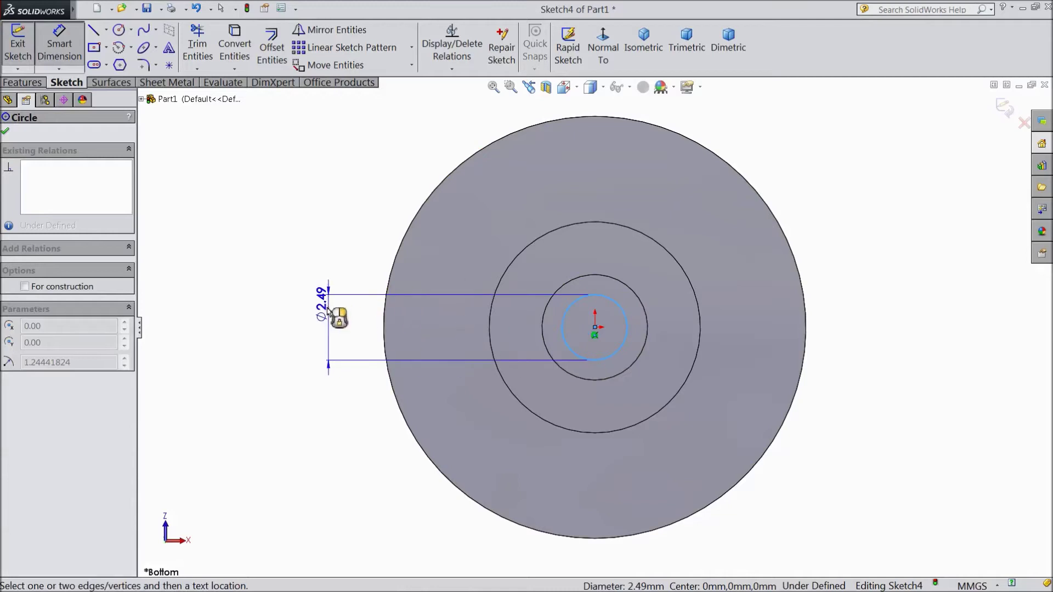
left_click(323, 334)
type("3")
key("Return")
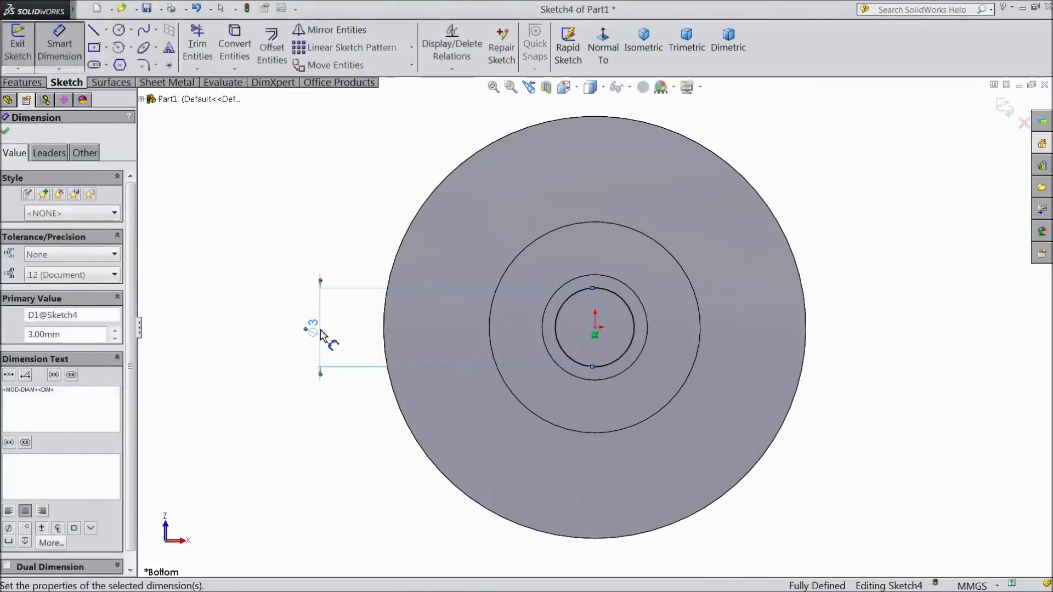
left_click(5, 133)
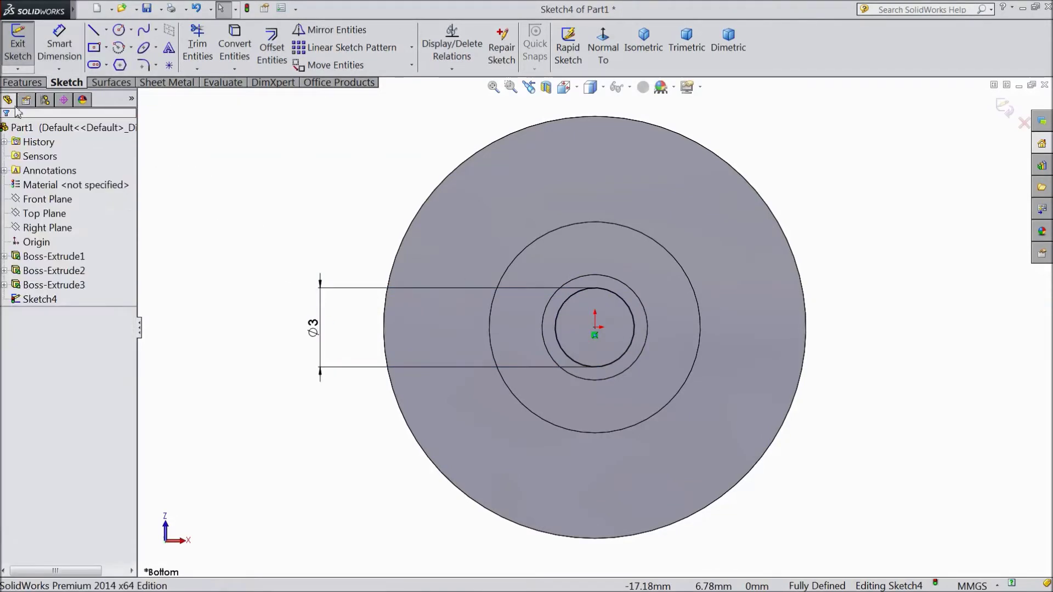
Cut the Ø3 circle 8.5 mm blind into the shaft end, making it hollow.
left_click(22, 82)
left_click(228, 48)
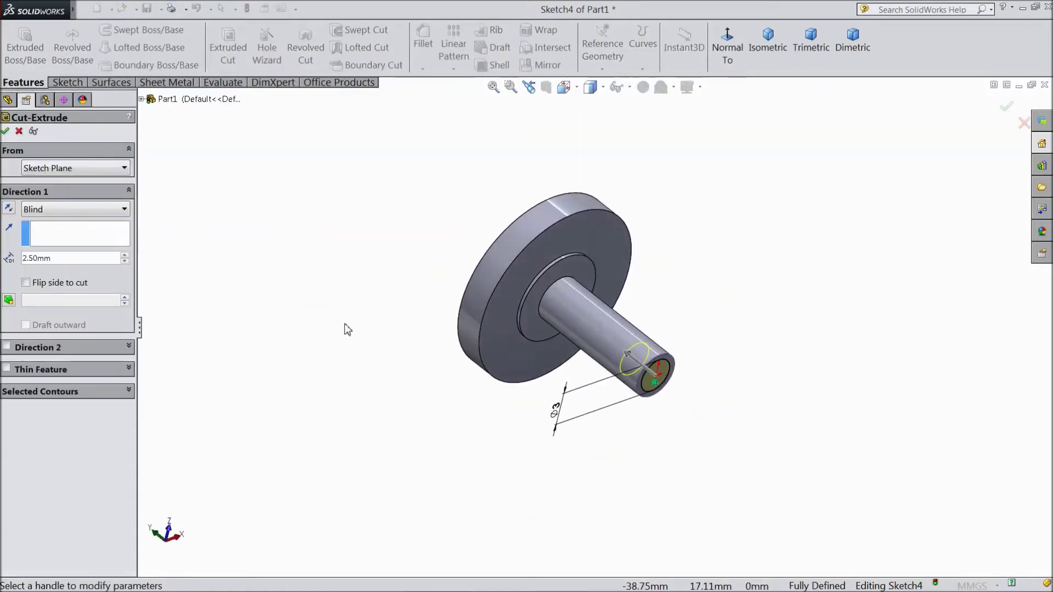
scroll(607, 357, "down", 3)
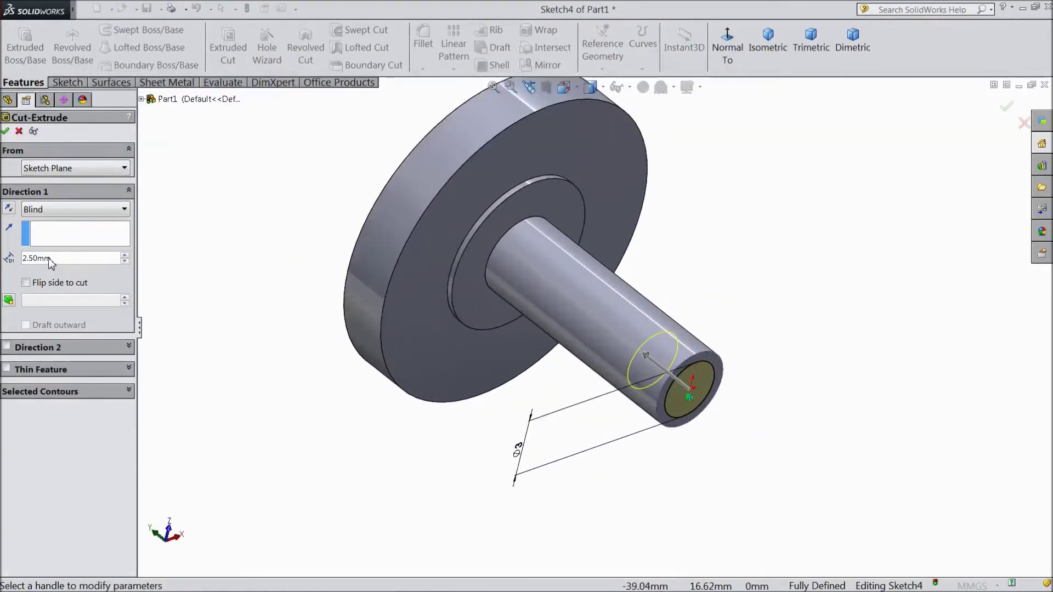
type("8.5")
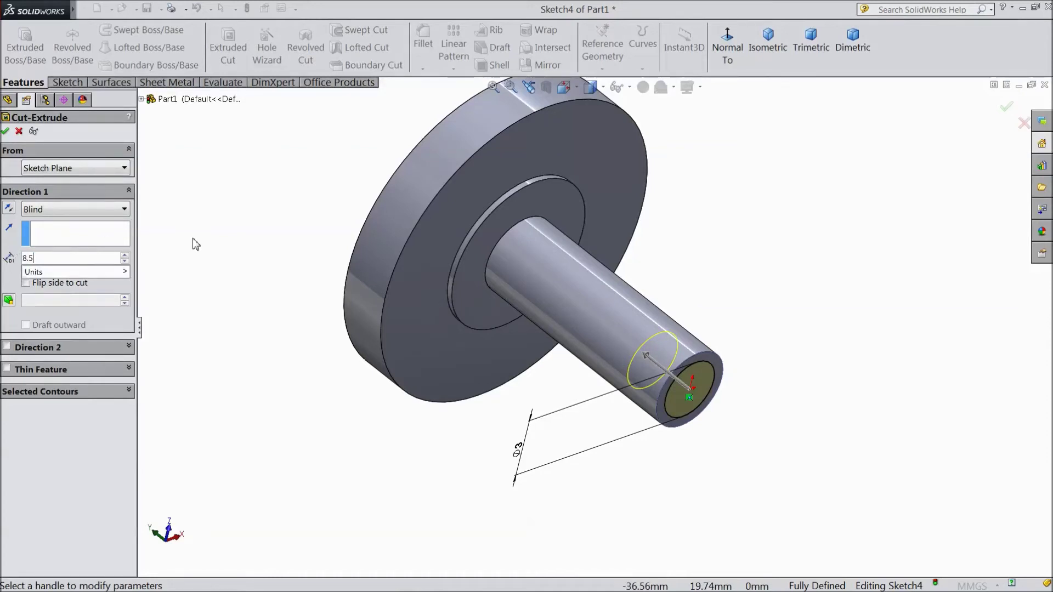
key("Return")
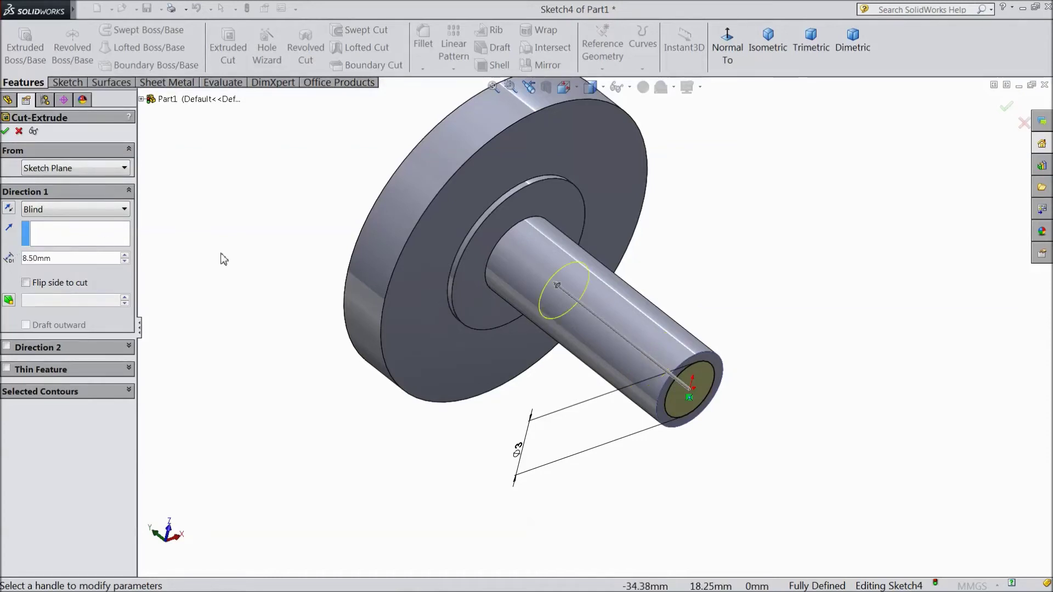
left_click(7, 132)
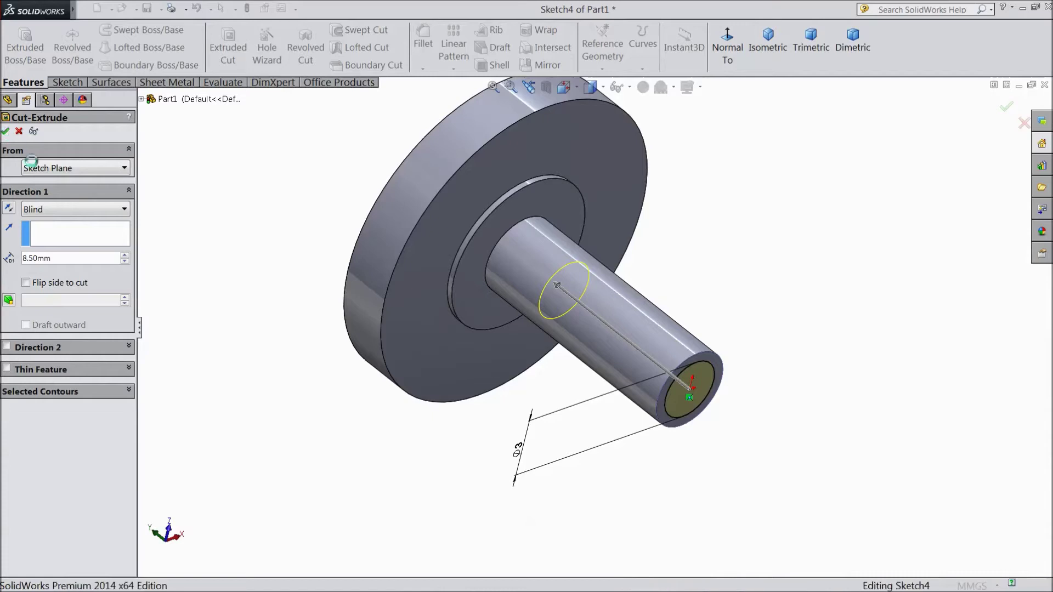
middle_click_drag(269, 383, 247, 326)
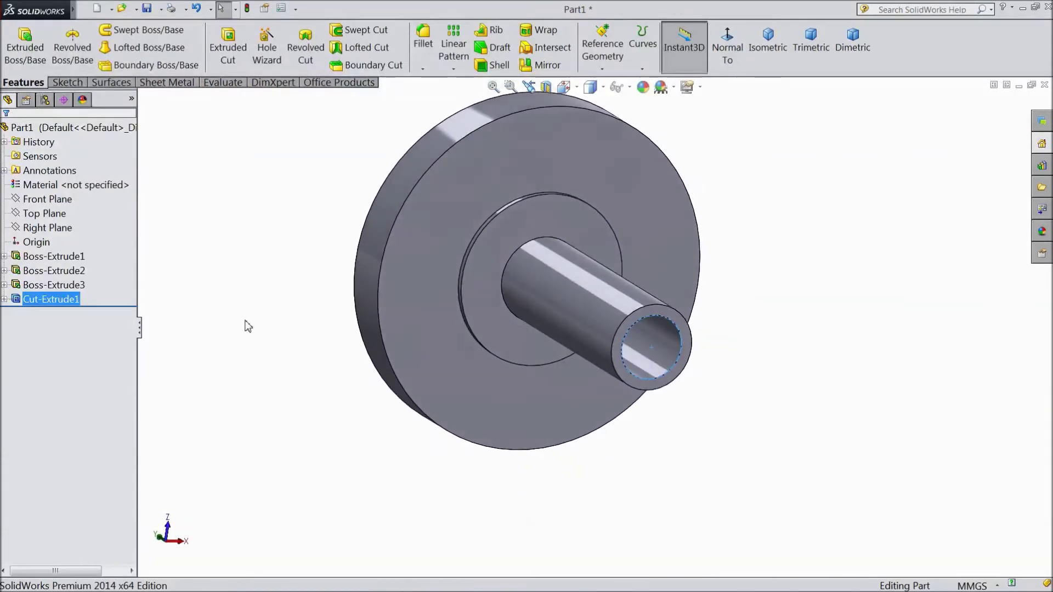
On the disc face, sketch a small circle centred directly below the origin near the rim.
left_click(455, 378)
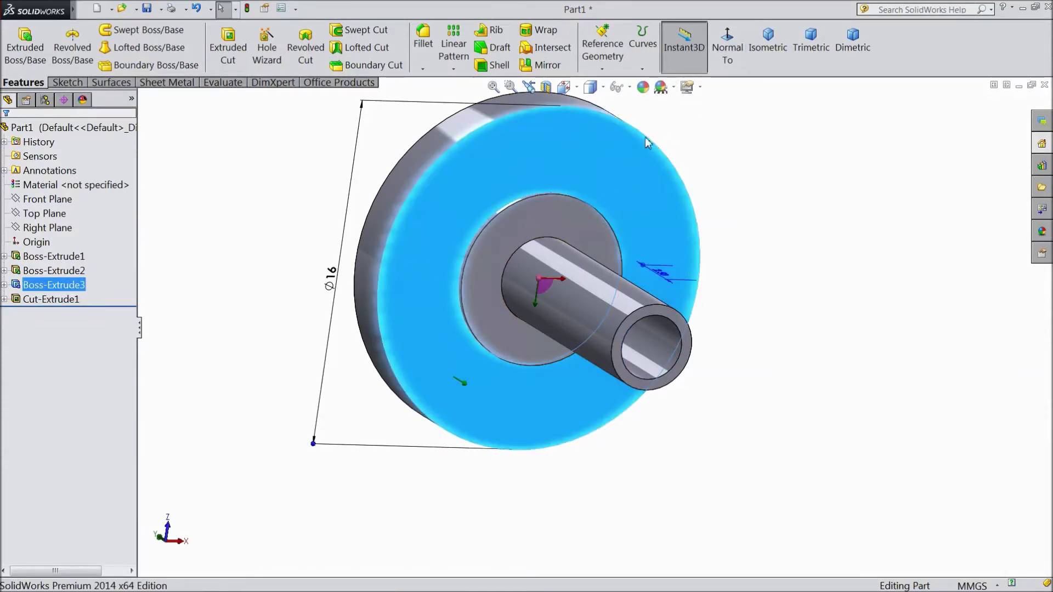
left_click(221, 278)
left_click(413, 296)
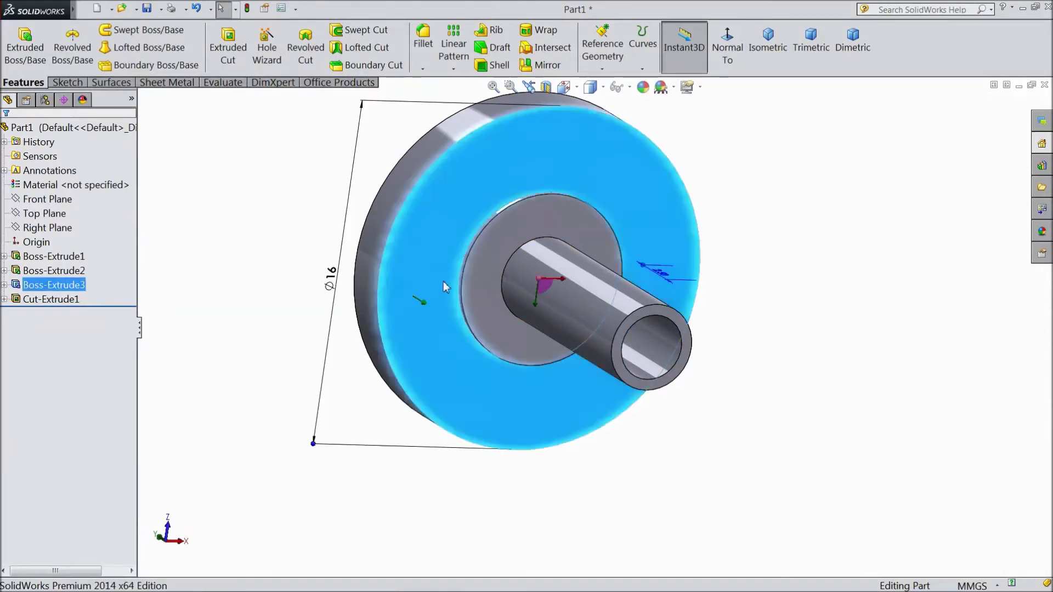
left_click(460, 267)
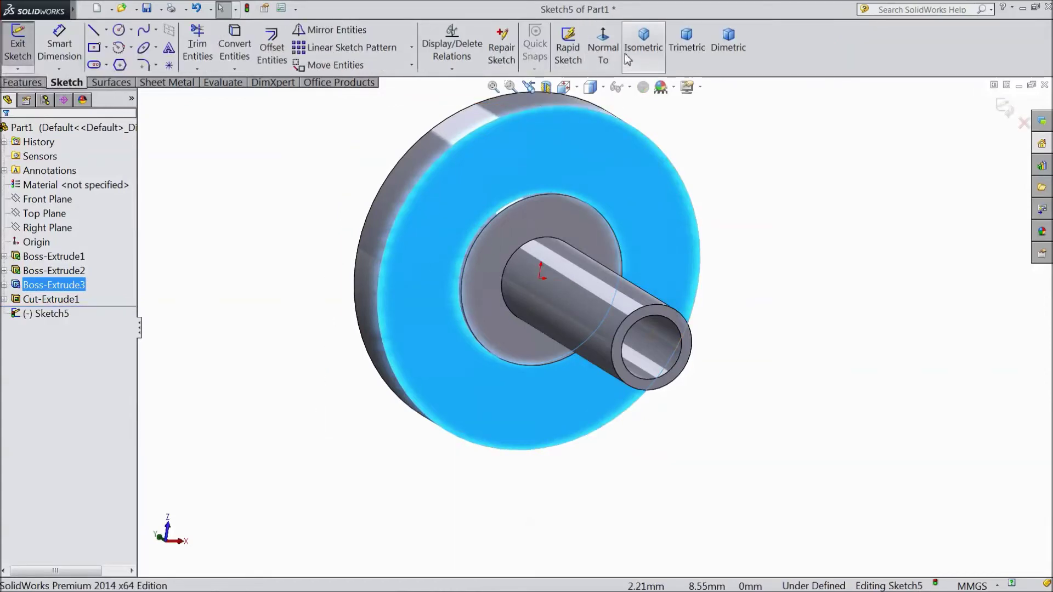
left_click(604, 50)
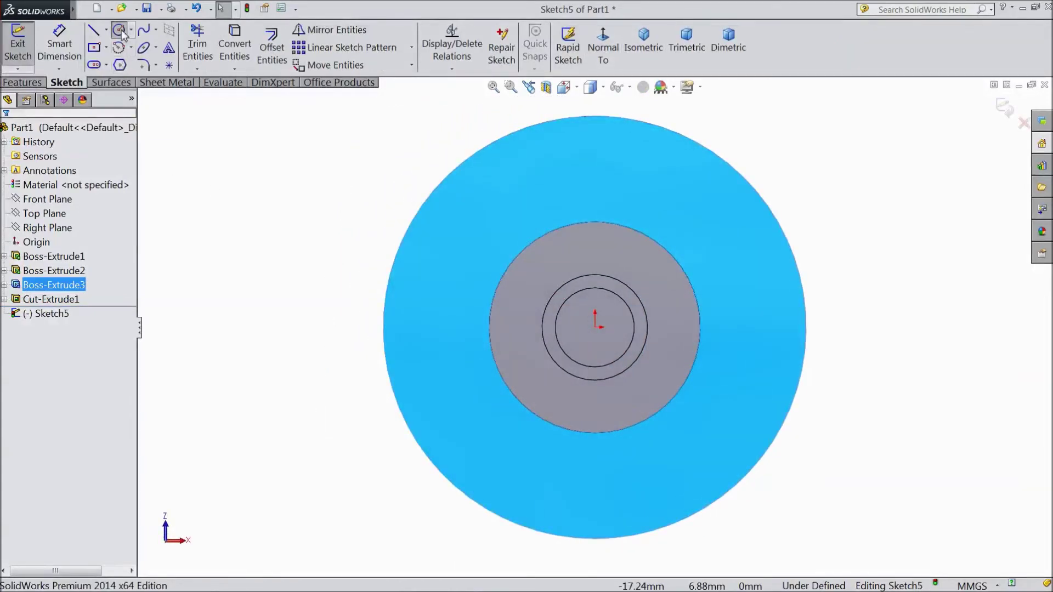
left_click(119, 29)
scroll(650, 408, "down", 2)
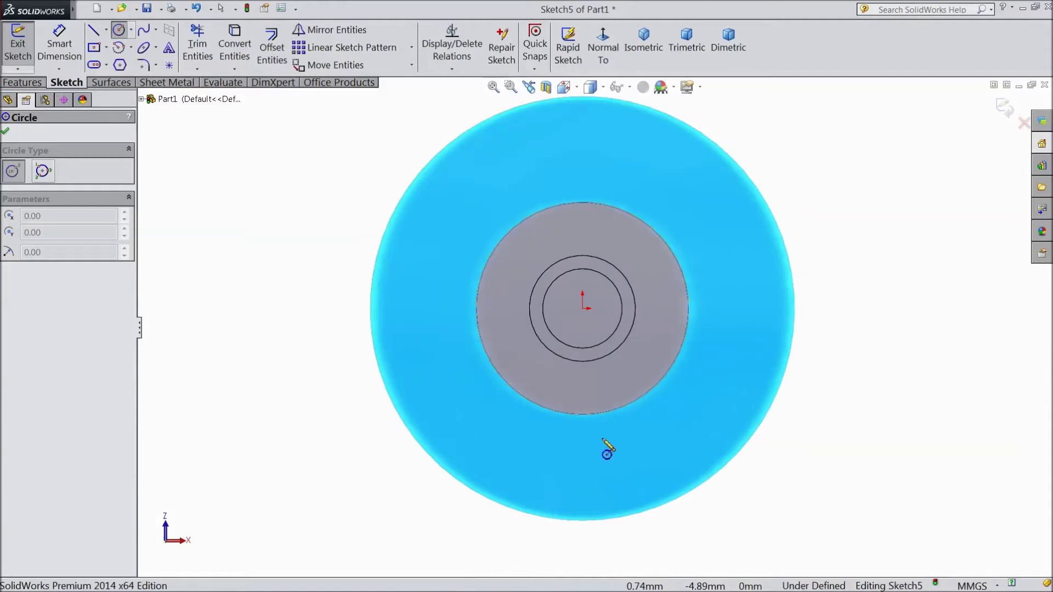
left_click(582, 466)
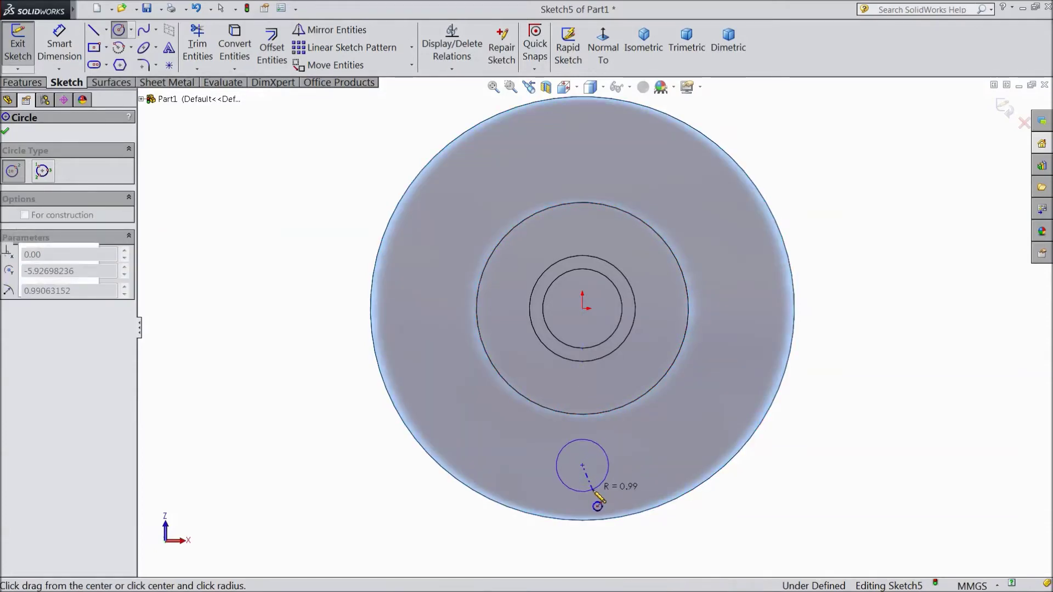
left_click(593, 491)
Dimension the off-centre circle to a 3 mm diameter.
left_click(59, 44)
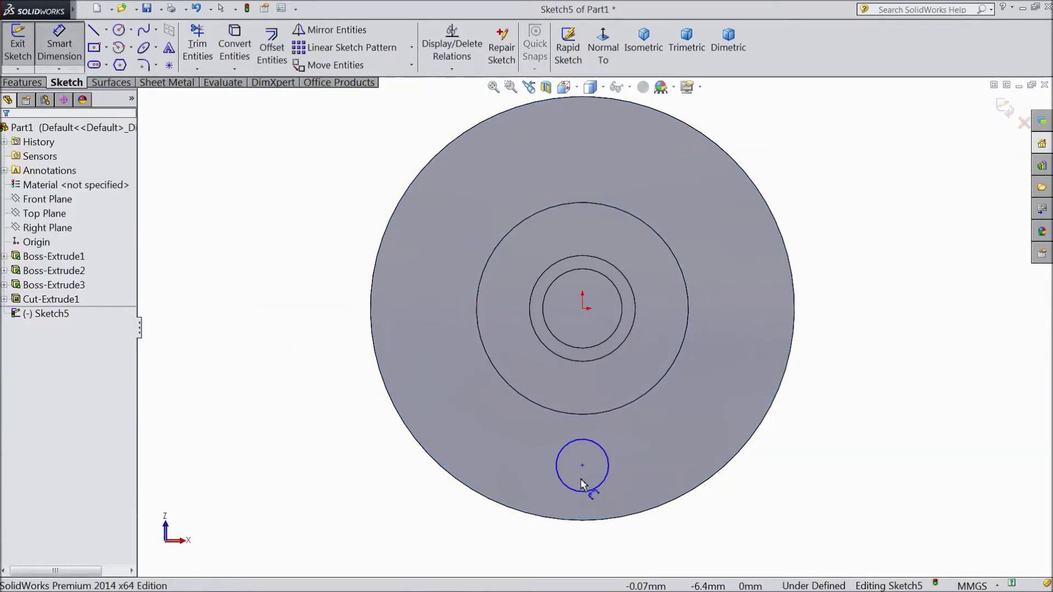
left_click(560, 470)
left_click(367, 472)
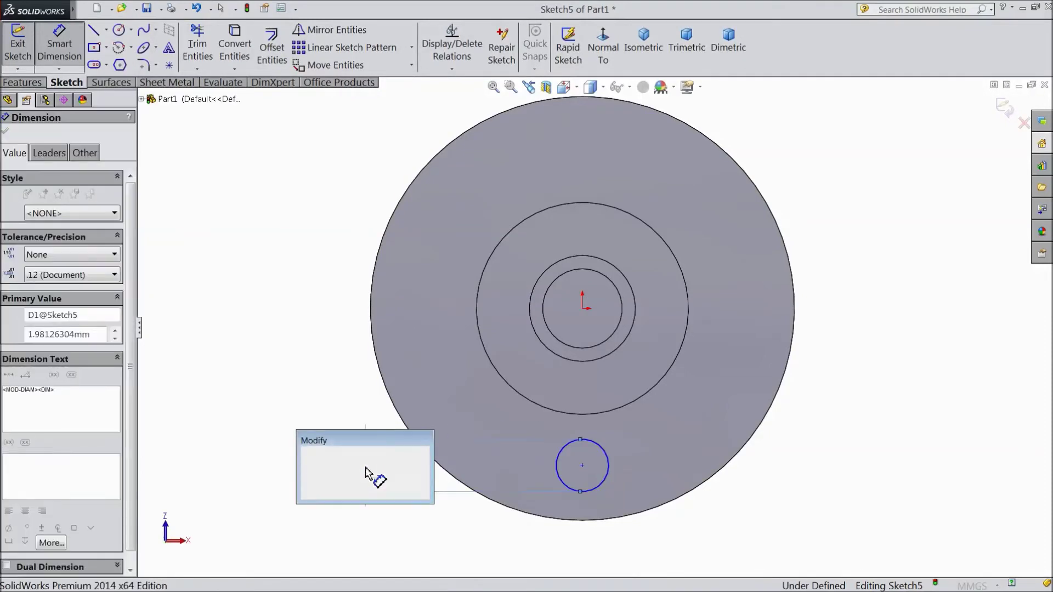
type("3")
key("Return")
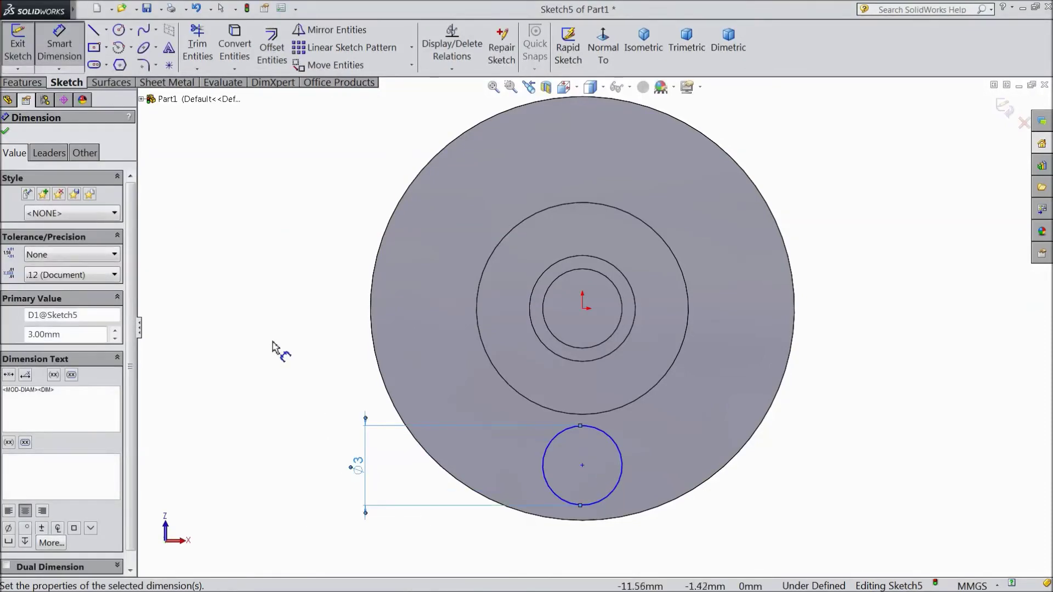
left_click(5, 130)
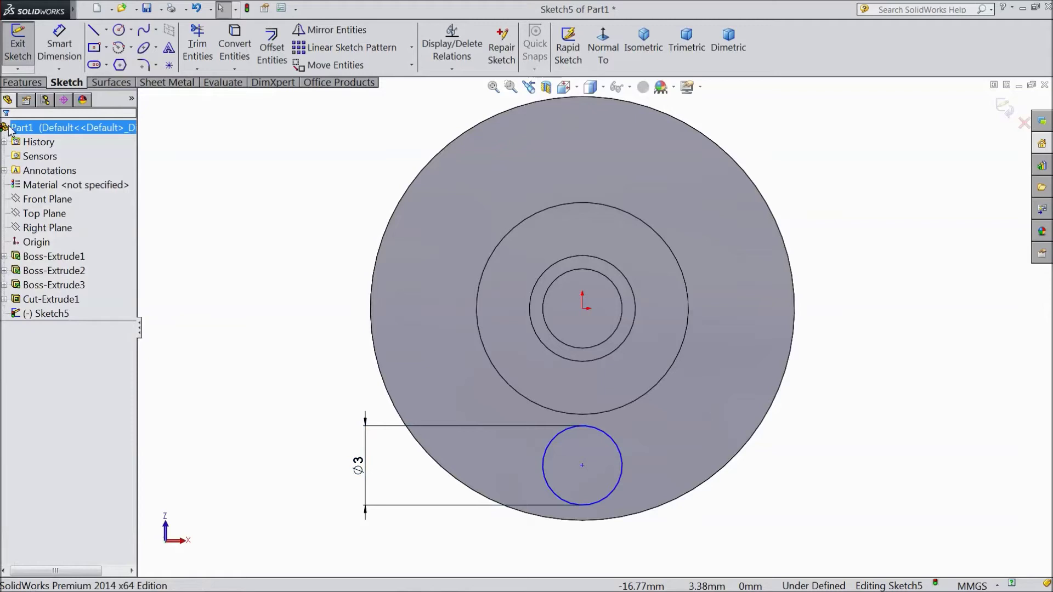
left_click(23, 82)
Cut the Ø3 circle Through All to make an off-centre hole in the disc.
left_click(228, 47)
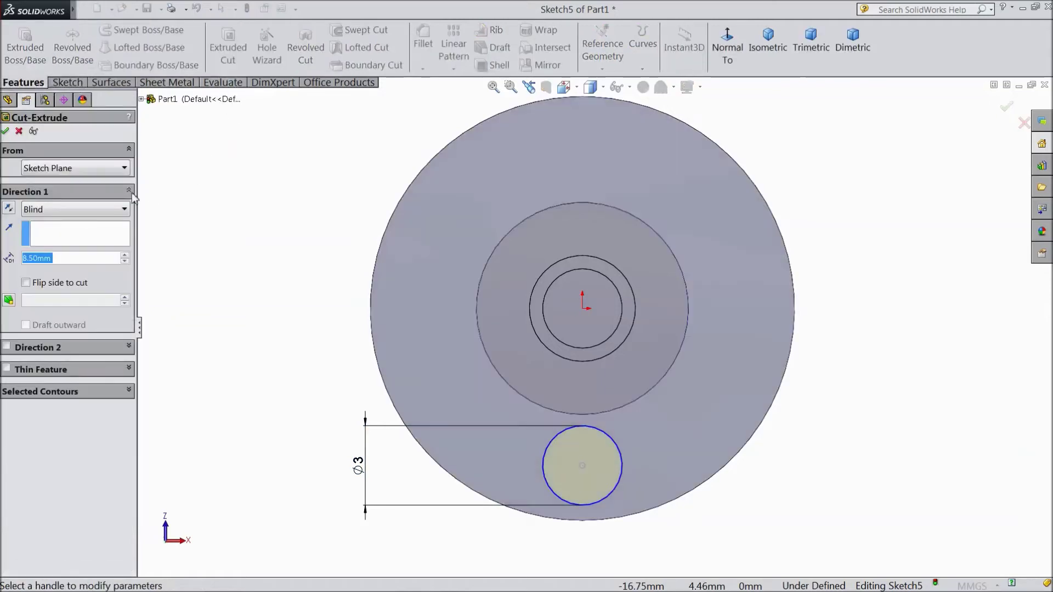
left_click(66, 212)
left_click(55, 235)
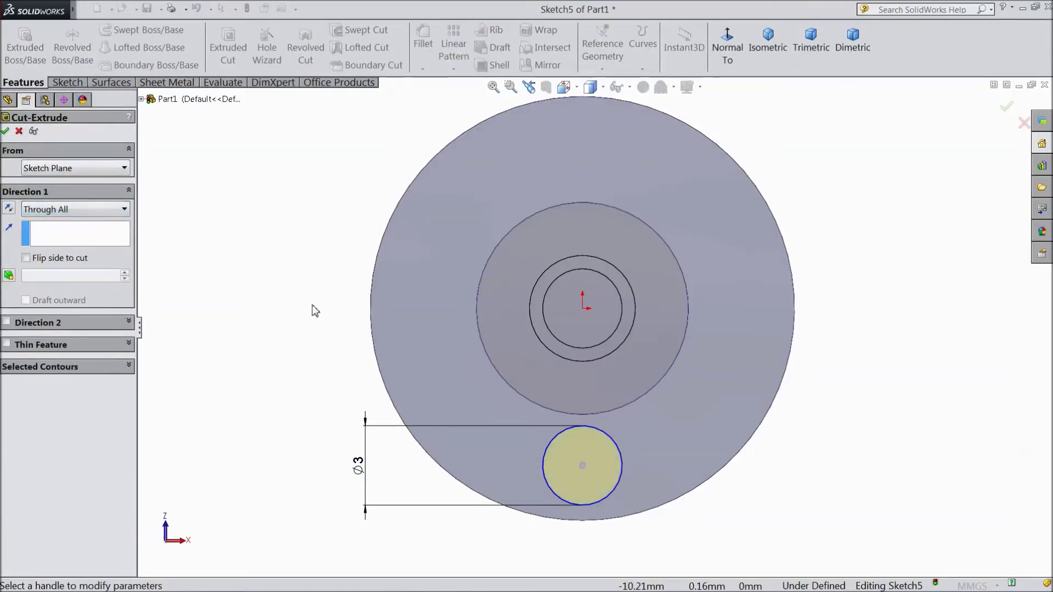
middle_click_drag(309, 307, 360, 337)
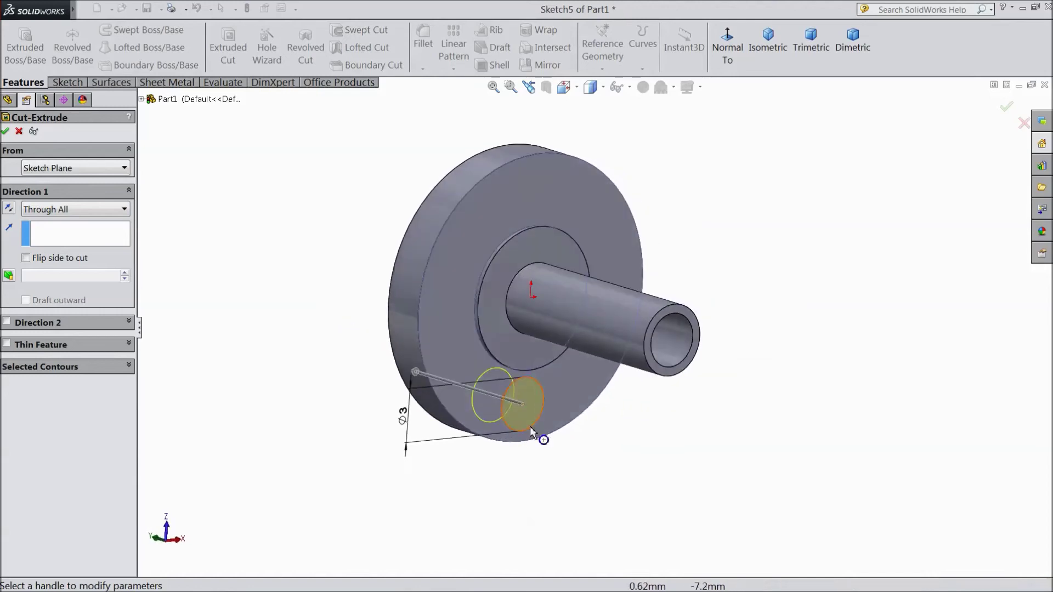
scroll(541, 373, "up", 3)
left_click(5, 132)
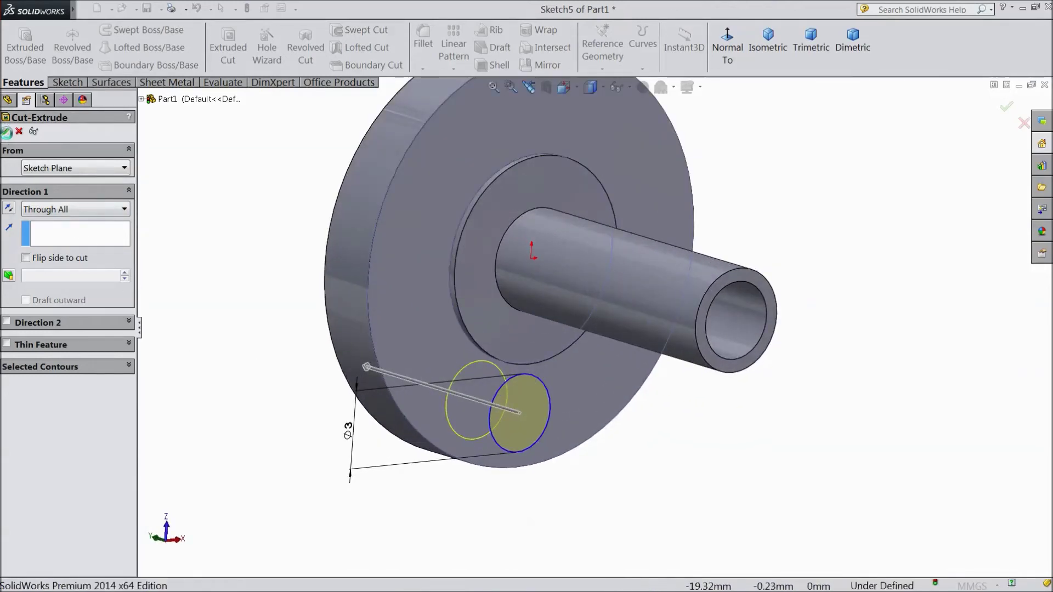
middle_click_drag(258, 394, 495, 273)
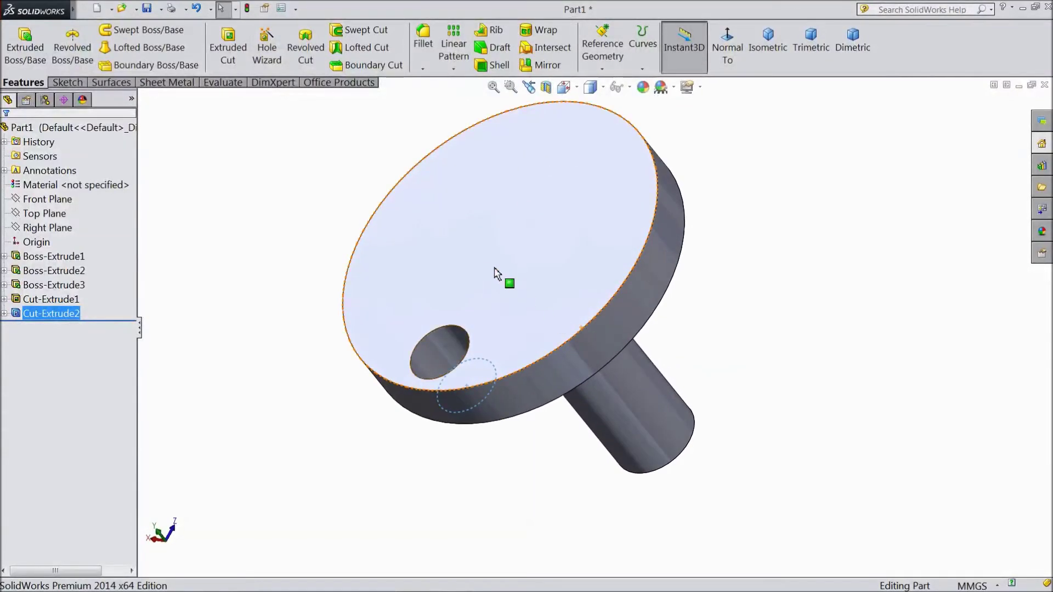
left_click(423, 68)
Chamfer the disc's top and bottom rim edges and the shaft end edge 0.1 mm × 45°.
left_click(445, 99)
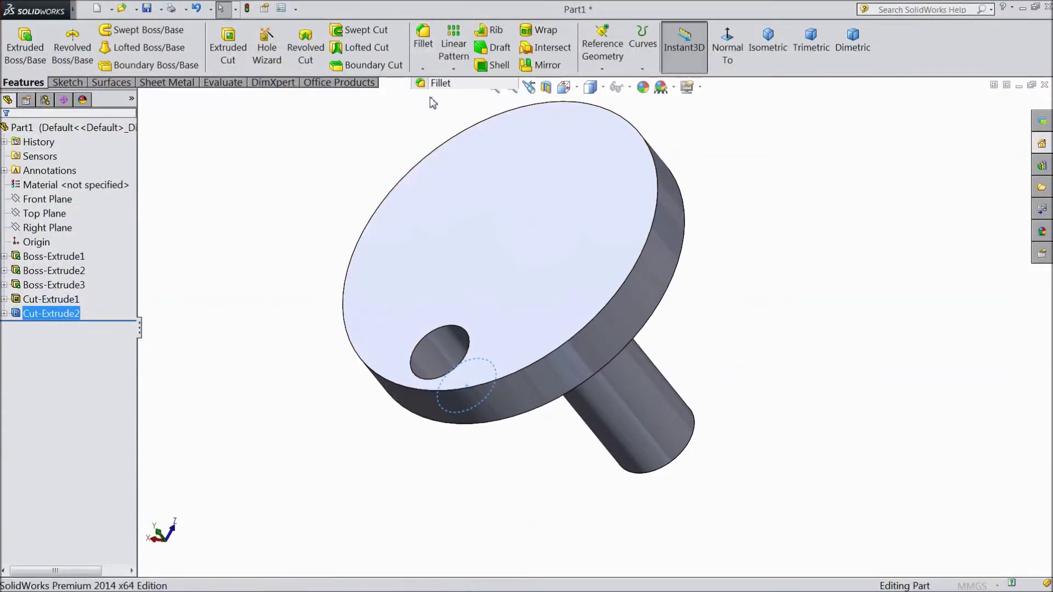
type("0.")
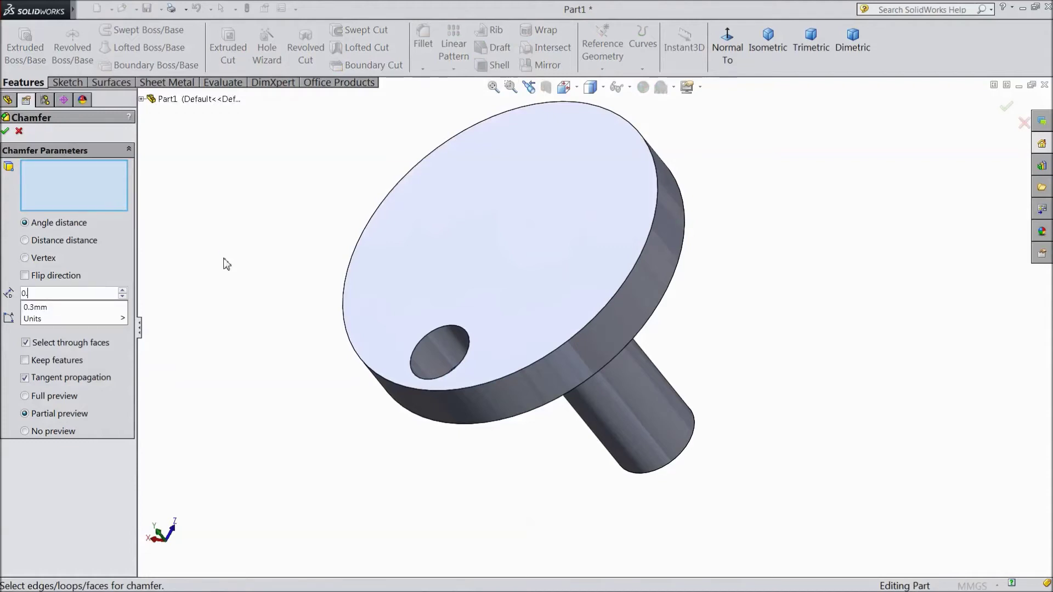
type("10mm")
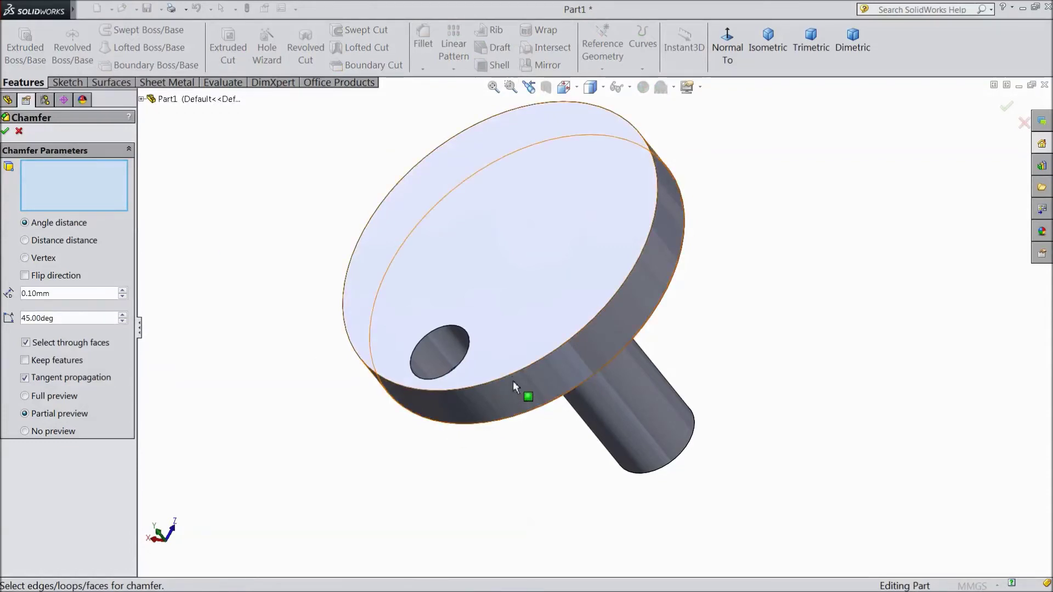
left_click(511, 375)
left_click(535, 413)
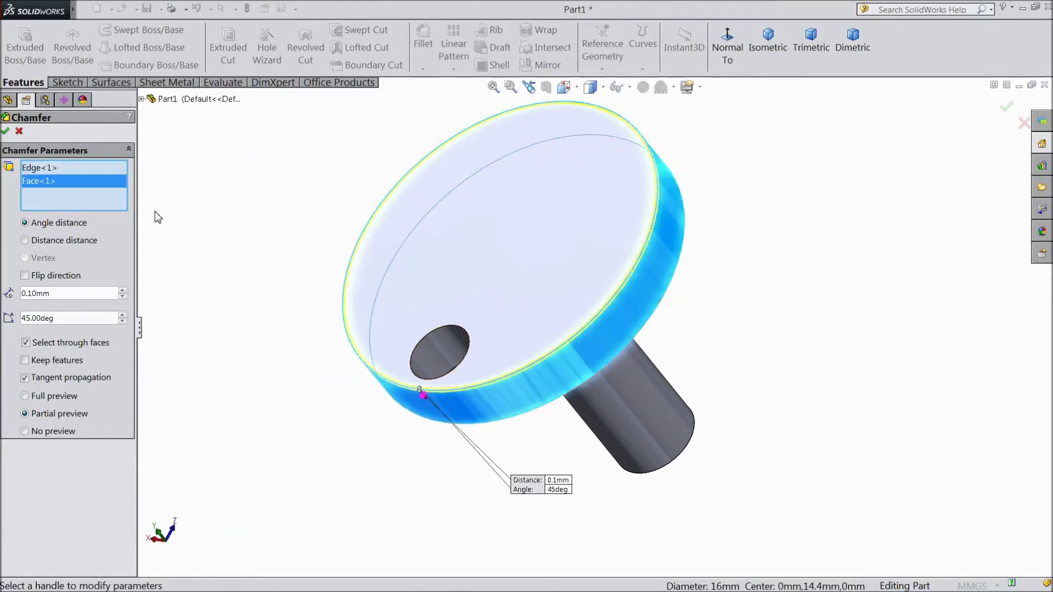
right_click(83, 188)
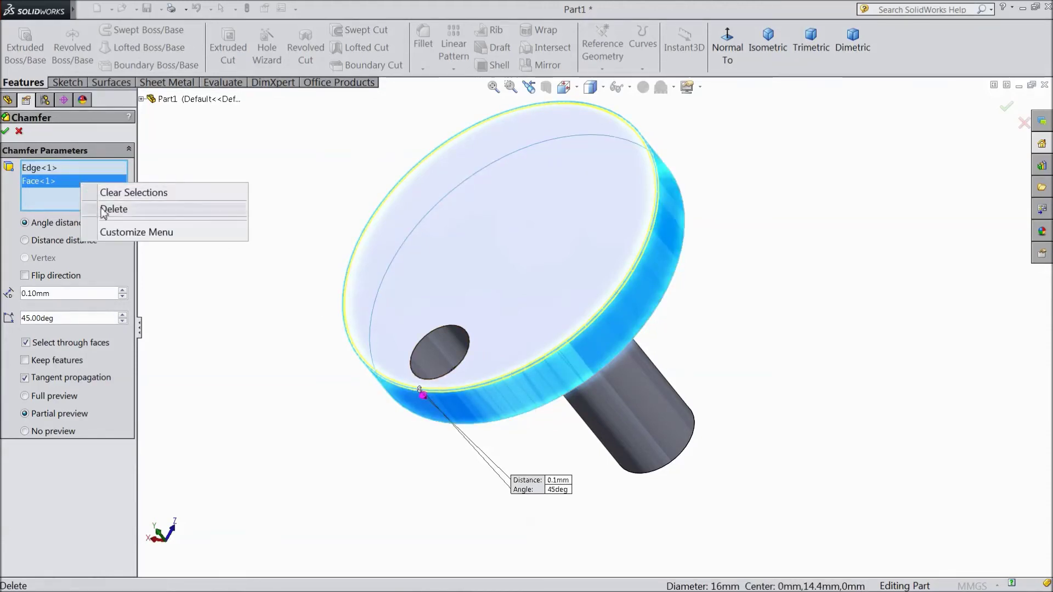
left_click(113, 210)
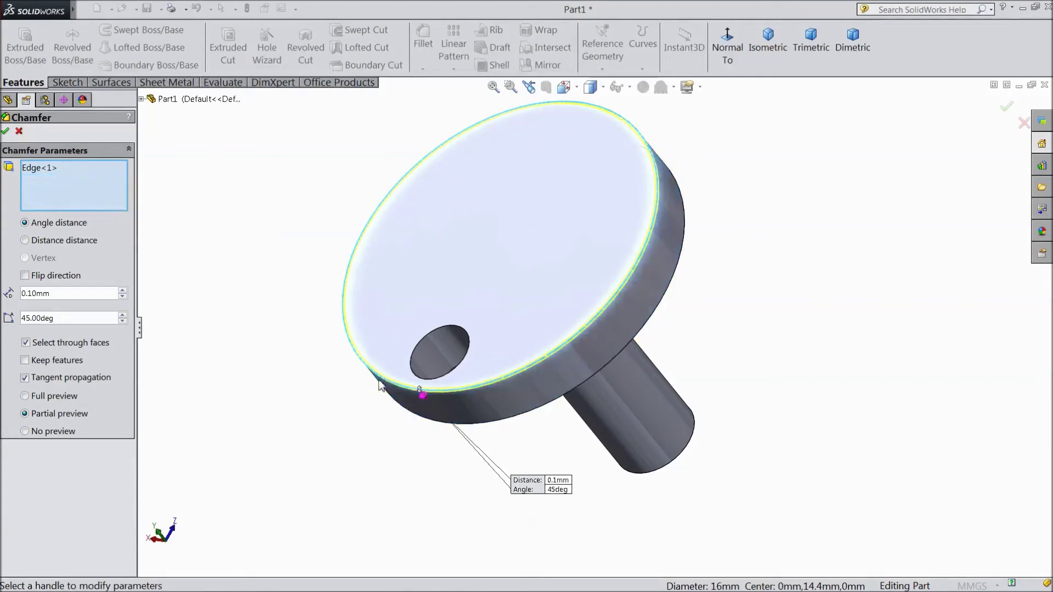
left_click(515, 426)
left_click(666, 471)
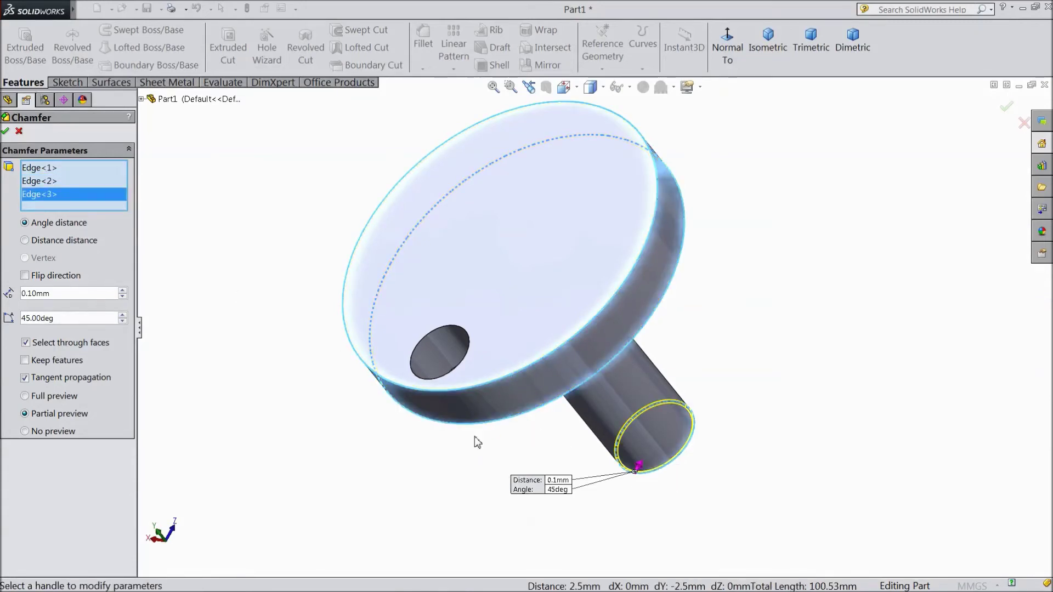
left_click(6, 132)
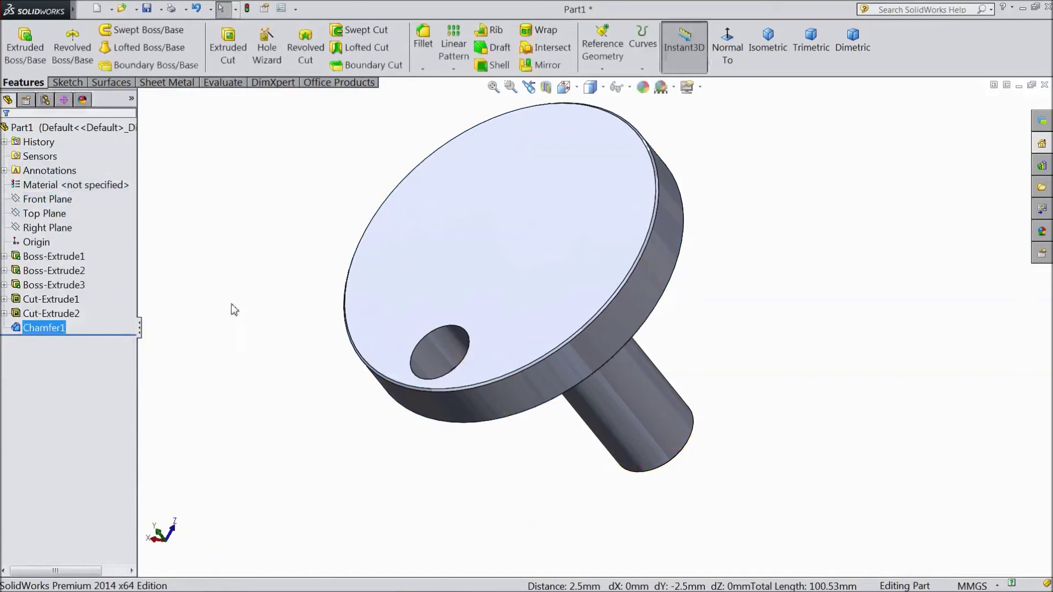
middle_click_drag(271, 313, 265, 244)
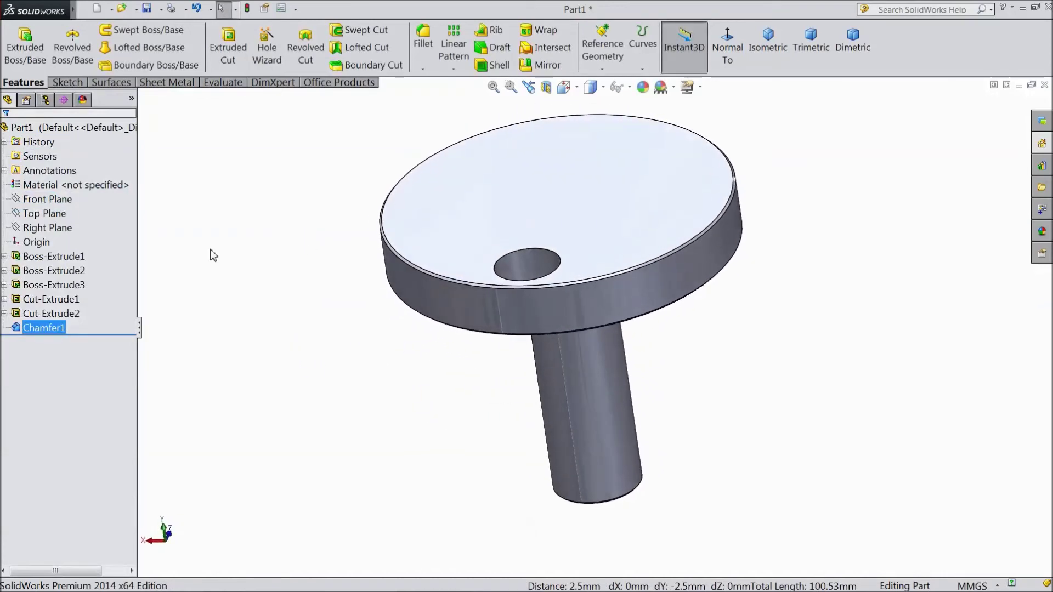
Apply the Metal > Steel 'satin finish stainless steel' appearance to the whole part.
left_click(75, 131)
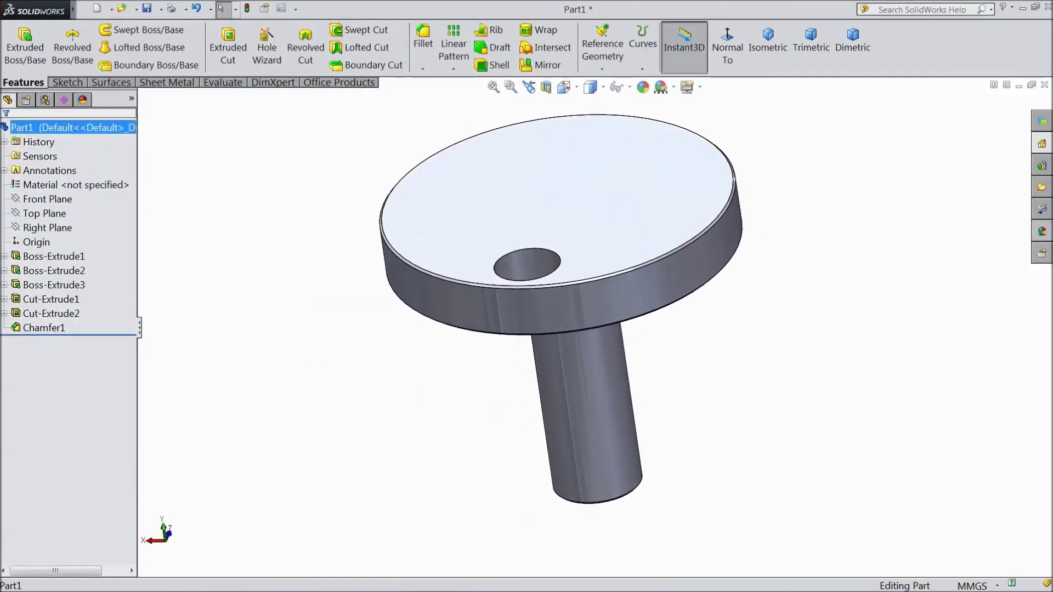
left_click(1041, 235)
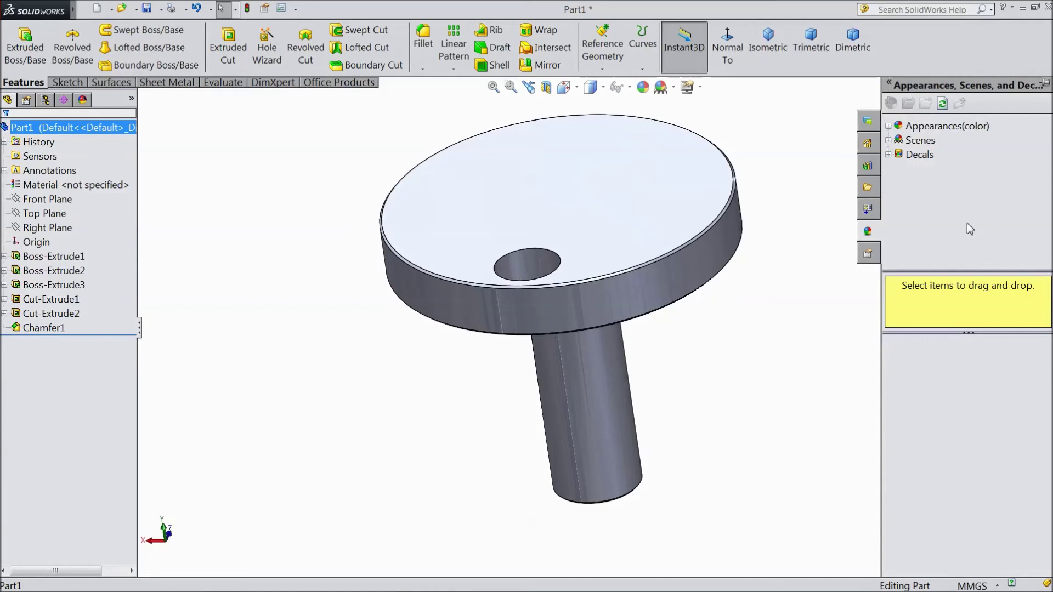
left_click(888, 127)
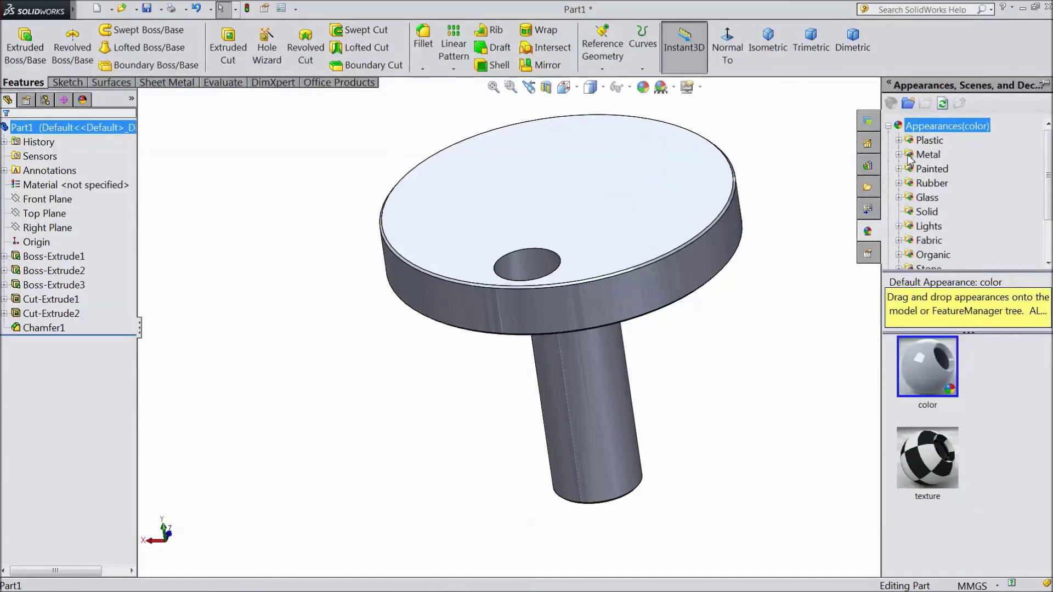
left_click(899, 155)
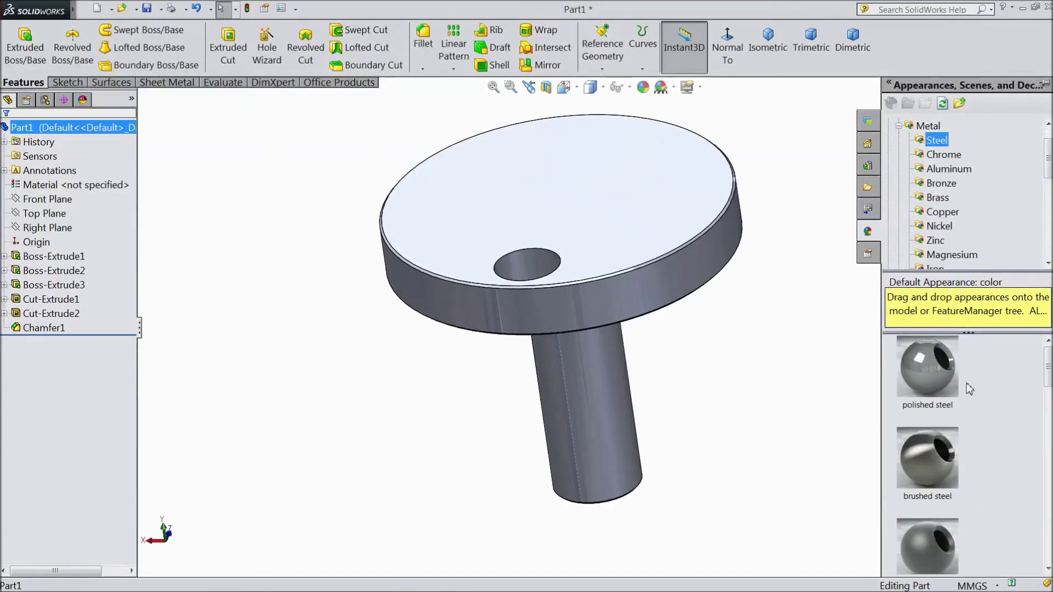
scroll(960, 460, "down", 3)
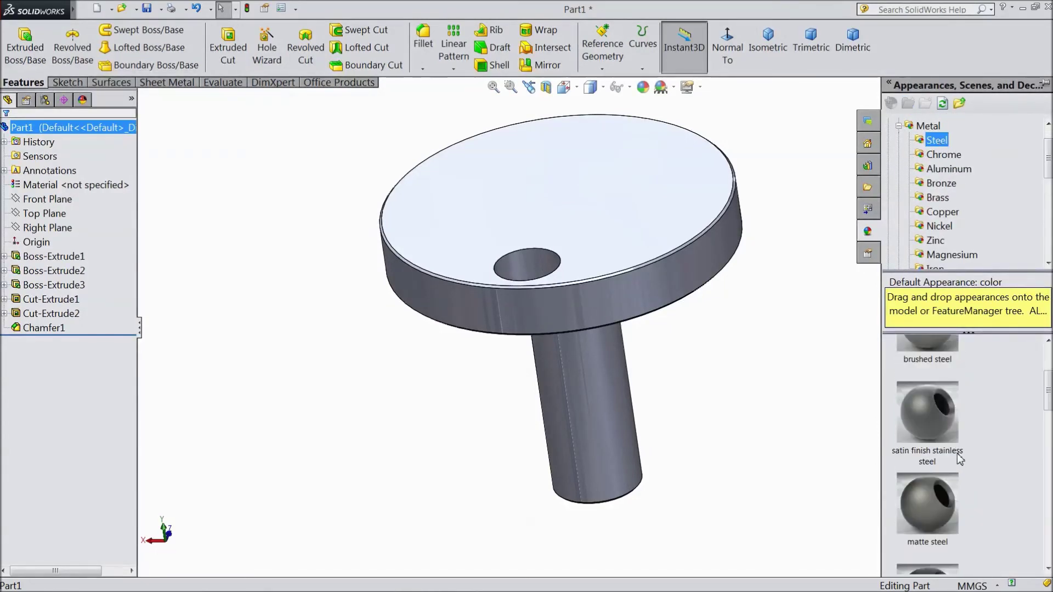
double_click(936, 433)
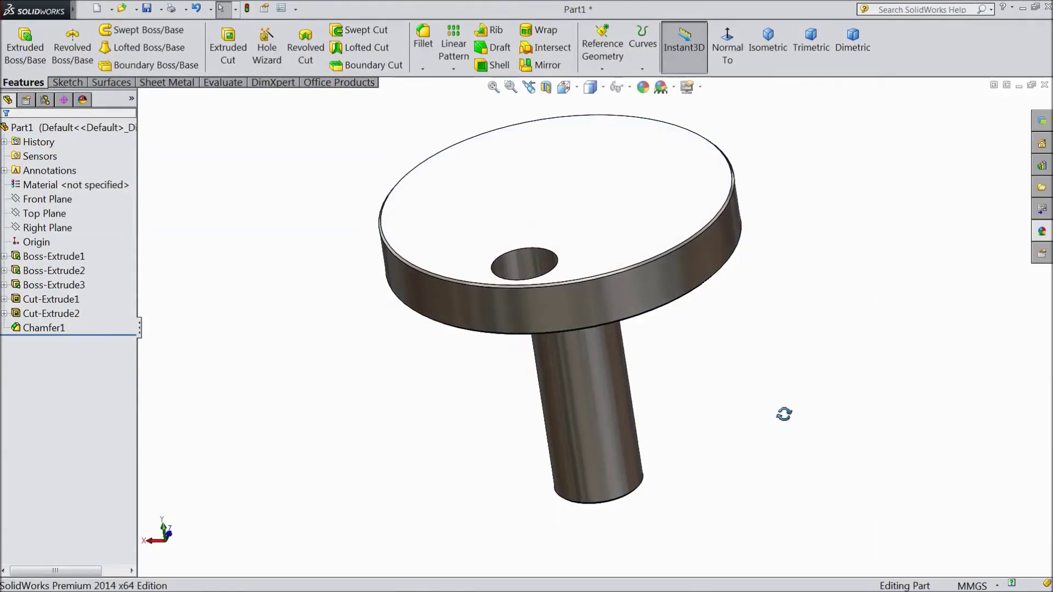